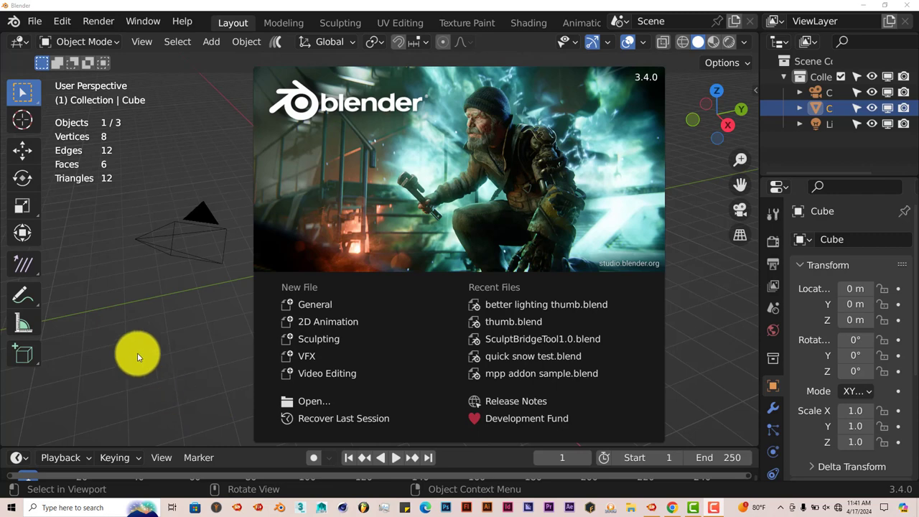
In Preferences > Add-ons, cancel Install, search 'text' to confirm EasyTextAnimation is enabled, then close
{"action": "left_click", "coordinate": [62, 22]}
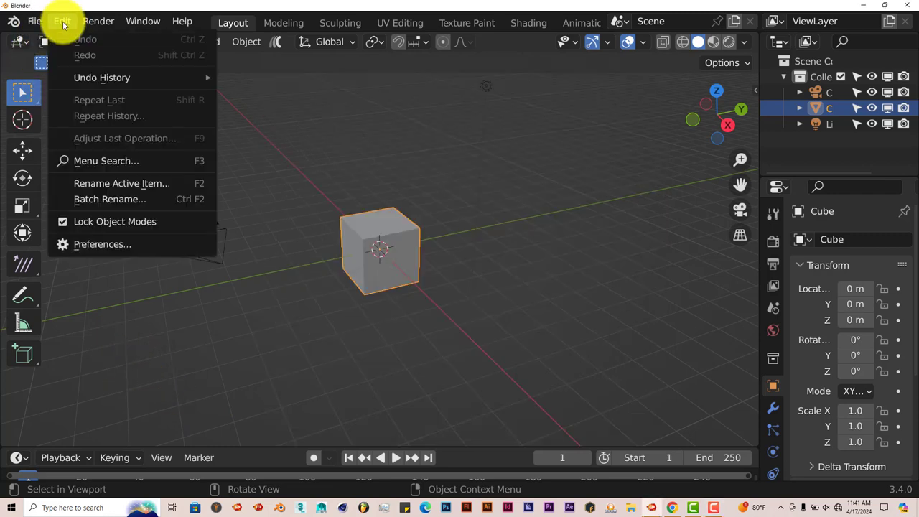
{"action": "left_click", "coordinate": [115, 242]}
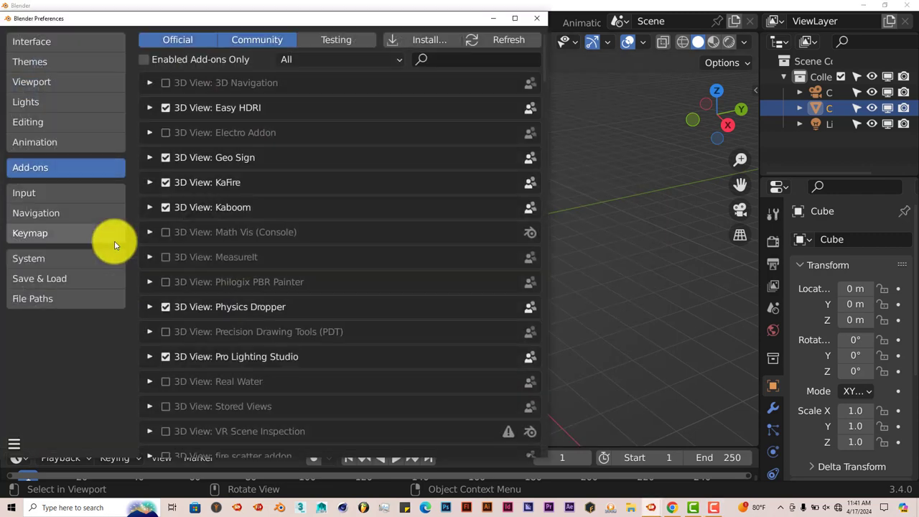
{"action": "left_click", "coordinate": [428, 39]}
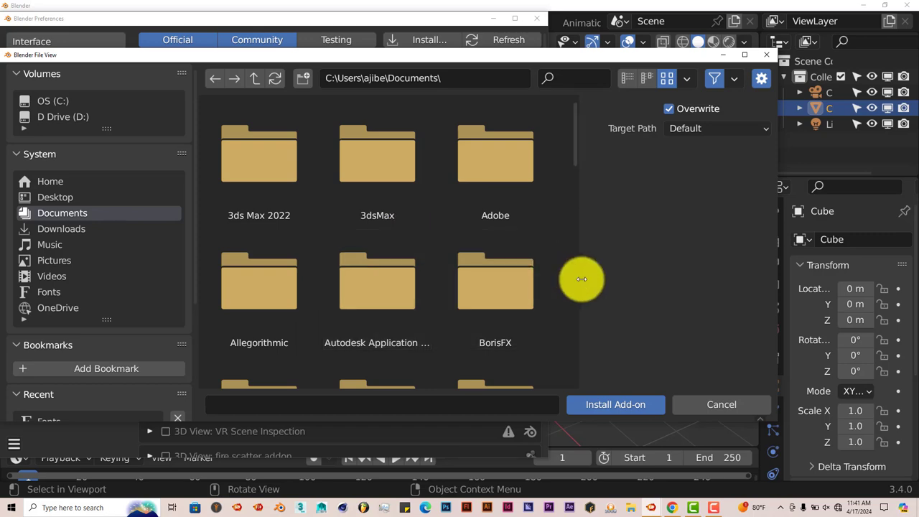
{"action": "left_click", "coordinate": [765, 55]}
{"action": "left_click", "coordinate": [475, 61]}
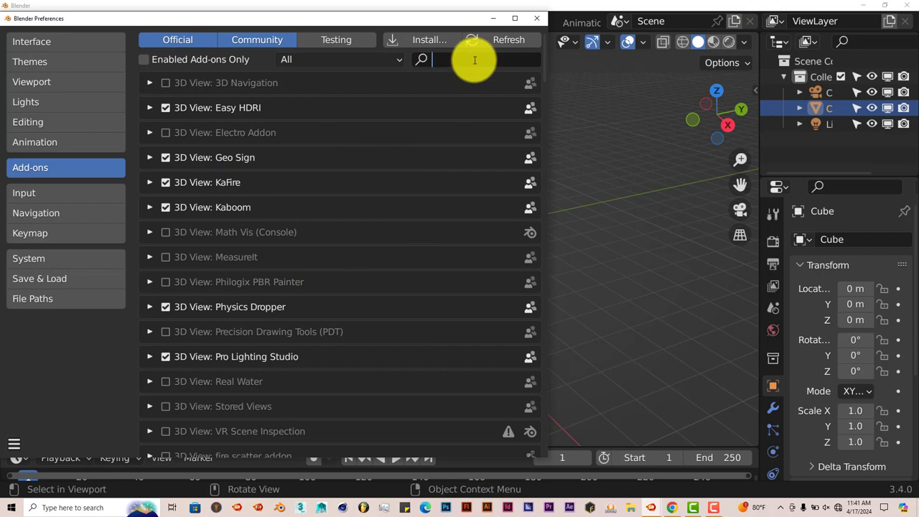
{"action": "type", "text": "text"}
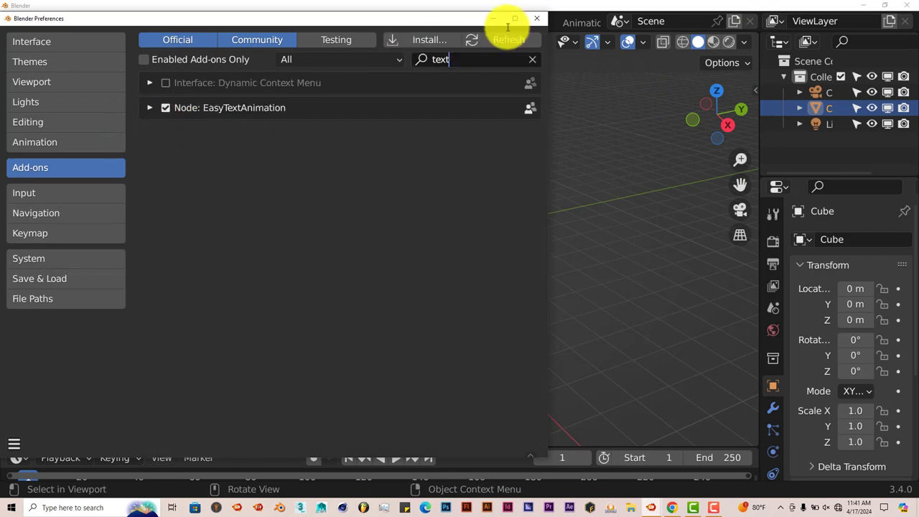
{"action": "left_click", "coordinate": [537, 21]}
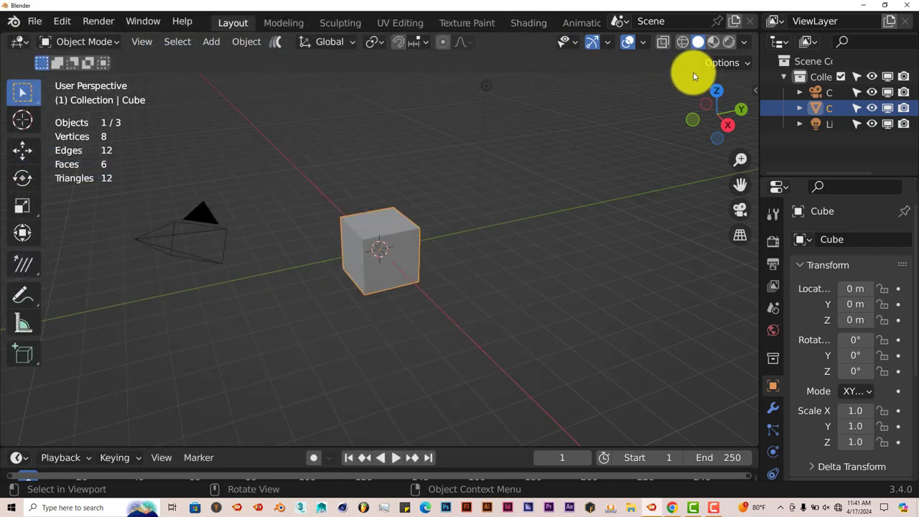
Show the sidebar's Easy Text Animation tab and delete the default cube
{"action": "left_click", "coordinate": [755, 89]}
{"action": "left_click", "coordinate": [750, 426]}
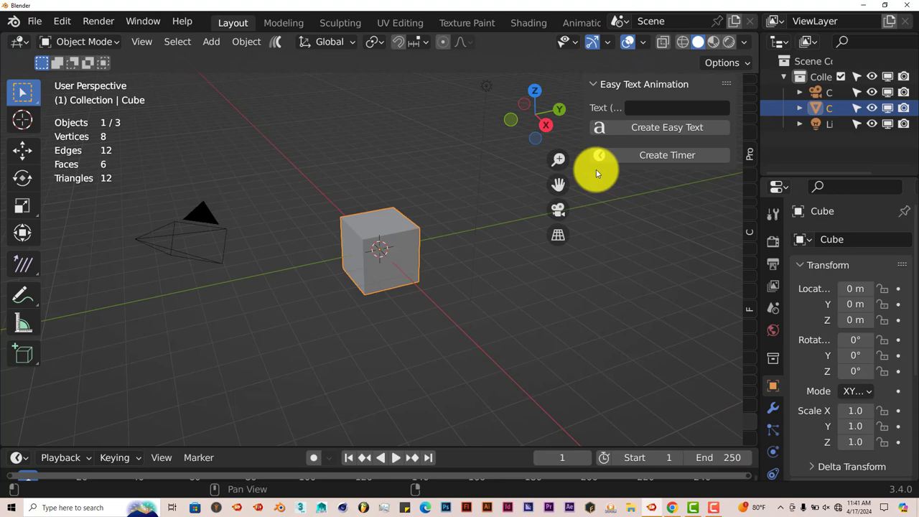
{"action": "scroll", "coordinate": [404, 265], "scroll_direction": "up", "scroll_amount": 2}
{"action": "scroll", "coordinate": [405, 265], "scroll_direction": "down", "scroll_amount": 1}
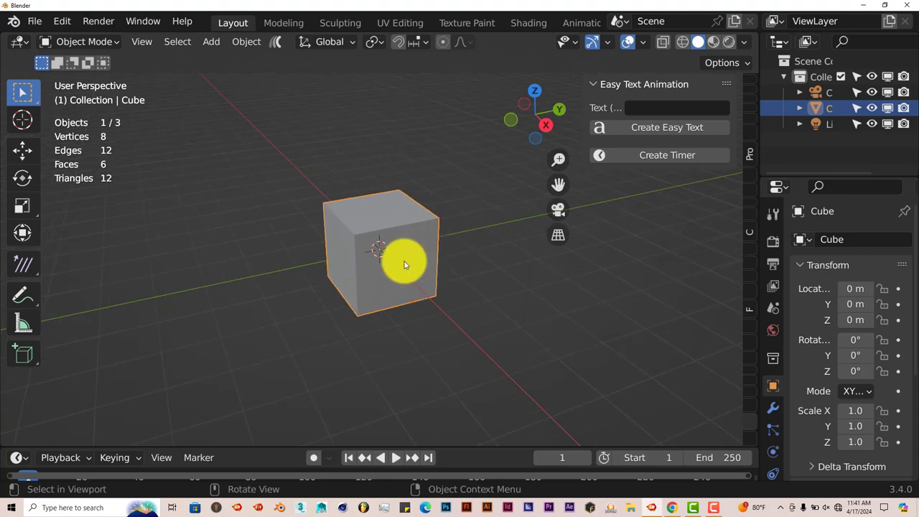
{"action": "middle_click_drag", "start_coordinate": [404, 265], "coordinate": [424, 268]}
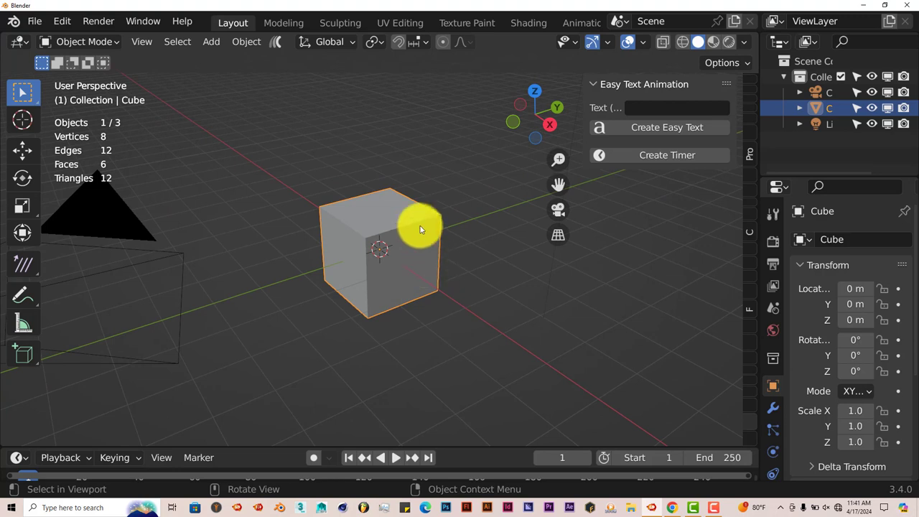
{"action": "key", "text": "Delete"}
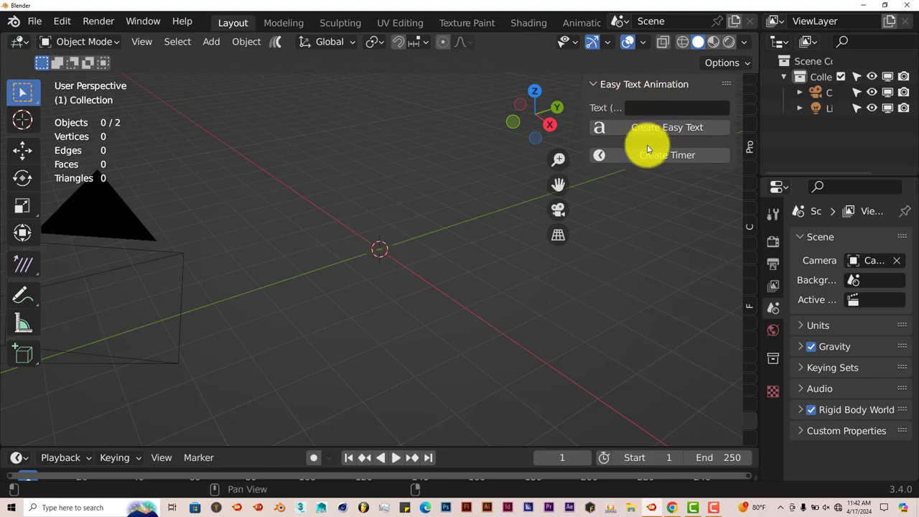
Enter 'trifold productions' in the Easy Text Animation text field and create the 3D text
{"action": "left_click", "coordinate": [642, 108]}
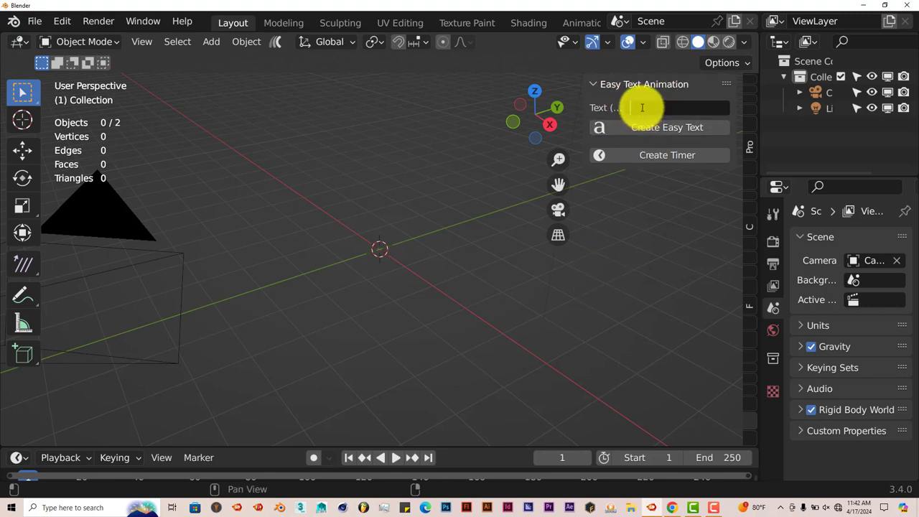
{"action": "type", "text": "tria"}
{"action": "type", "text": "l pr"}
{"action": "type", "text": "oduc"}
{"action": "type", "text": "tions"}
{"action": "key", "text": "Return"}
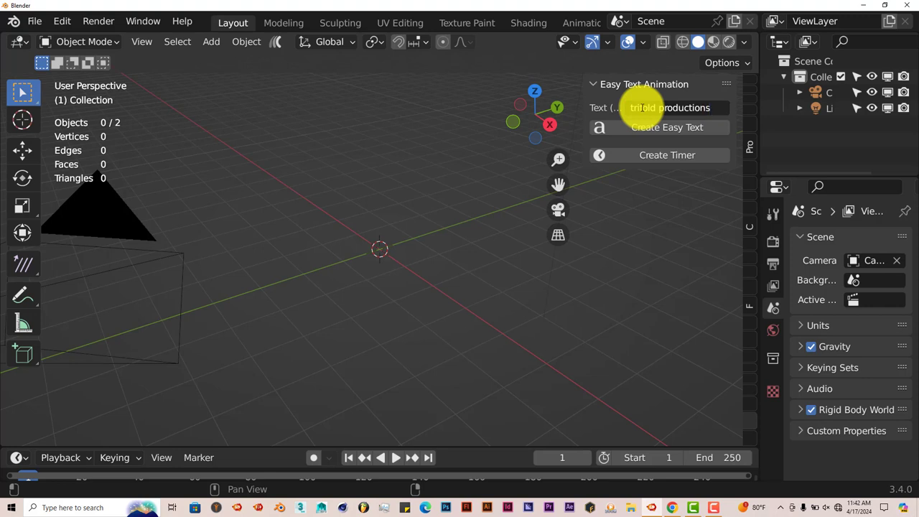
{"action": "left_click", "coordinate": [661, 135]}
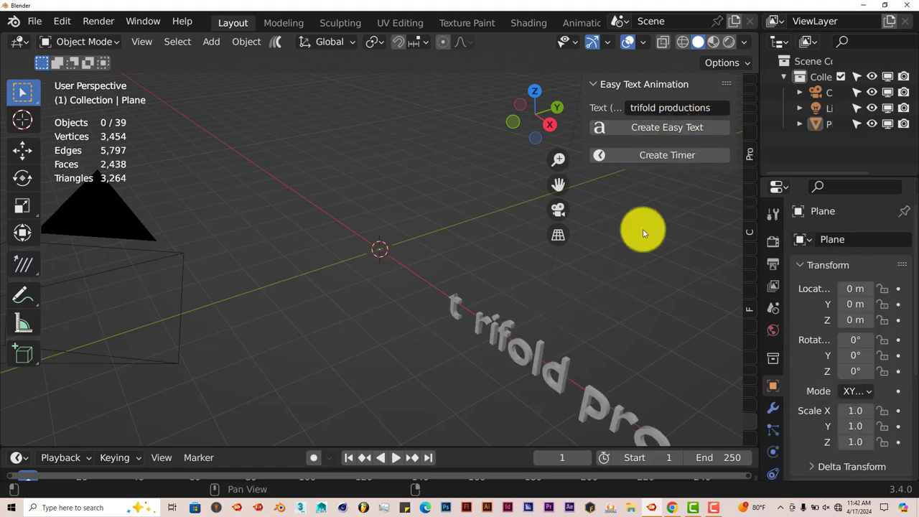
Switch to front view (numpad 1) and pan to centre the text
{"action": "key", "text": "KP_1"}
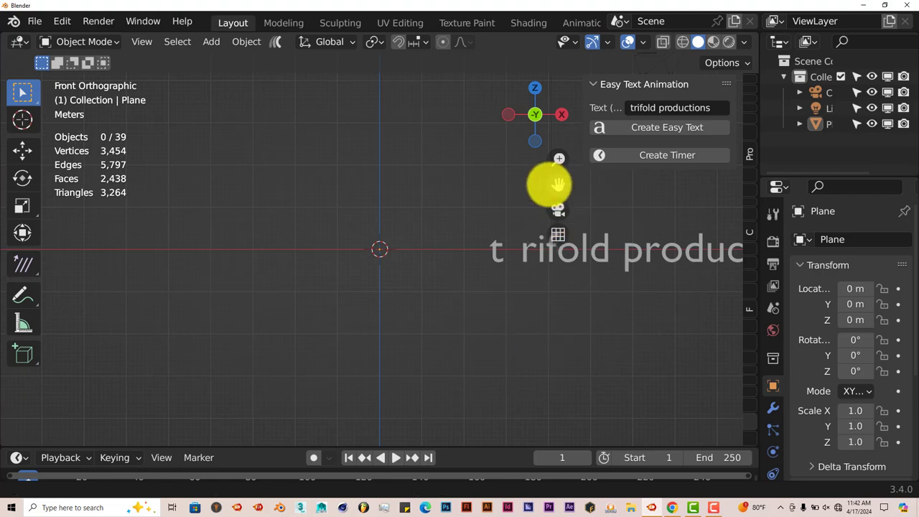
{"action": "left_click_drag", "start_coordinate": [557, 185], "coordinate": [131, 192]}
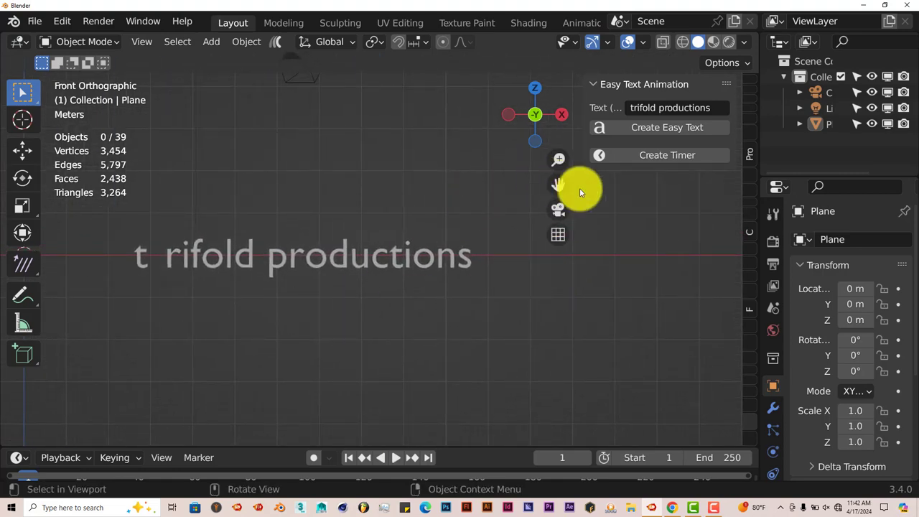
{"action": "left_click_drag", "start_coordinate": [559, 184], "coordinate": [593, 180]}
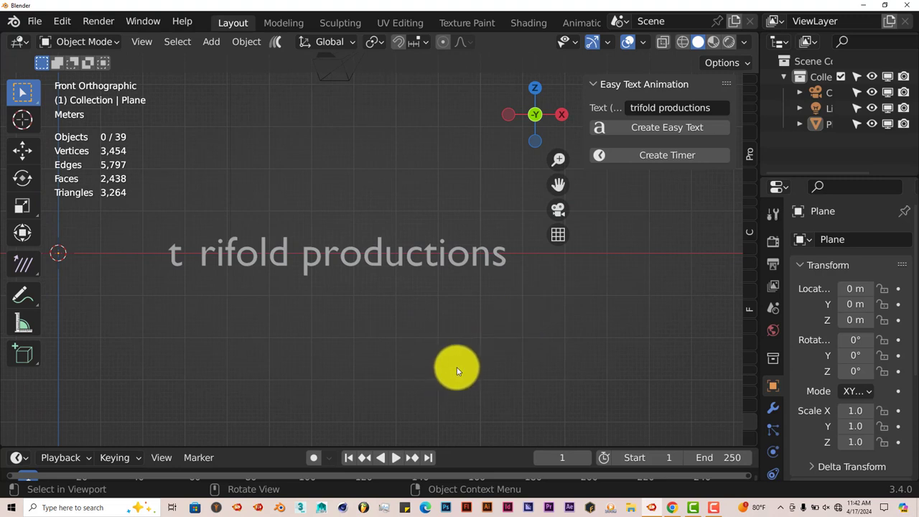
{"action": "left_click", "coordinate": [396, 458]}
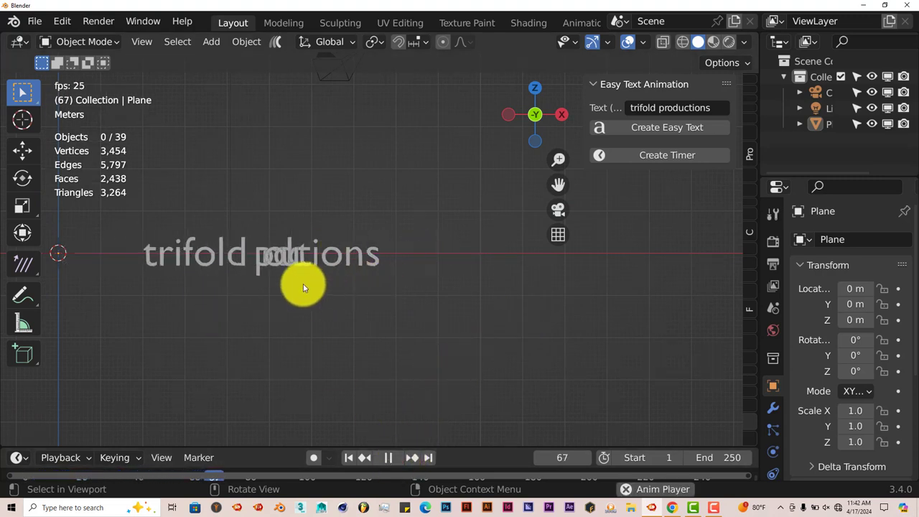
{"action": "left_click", "coordinate": [388, 458]}
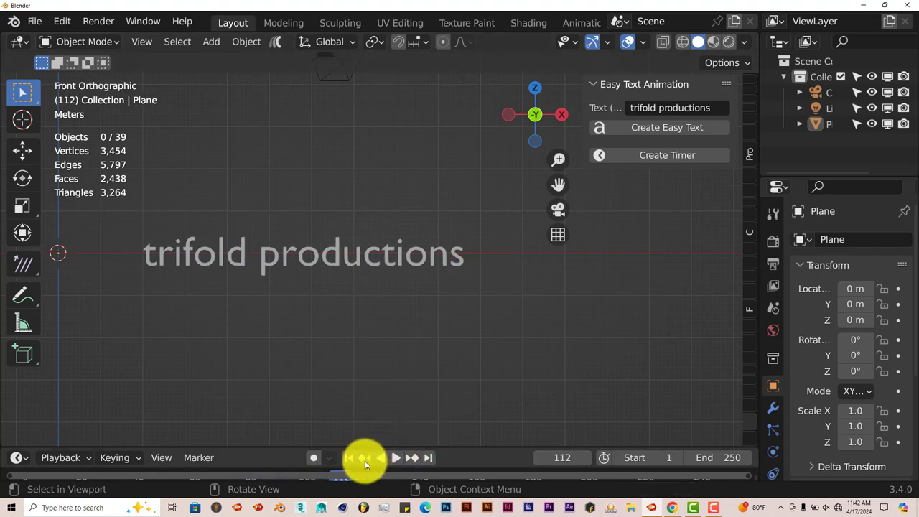
{"action": "left_click", "coordinate": [347, 458]}
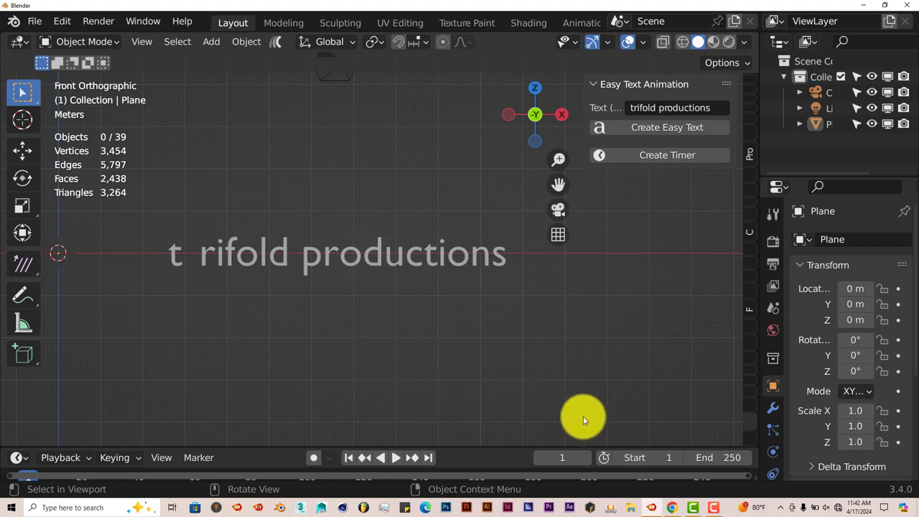
Select the trifold productions text and switch the viewport shading mode
{"action": "left_click", "coordinate": [308, 271]}
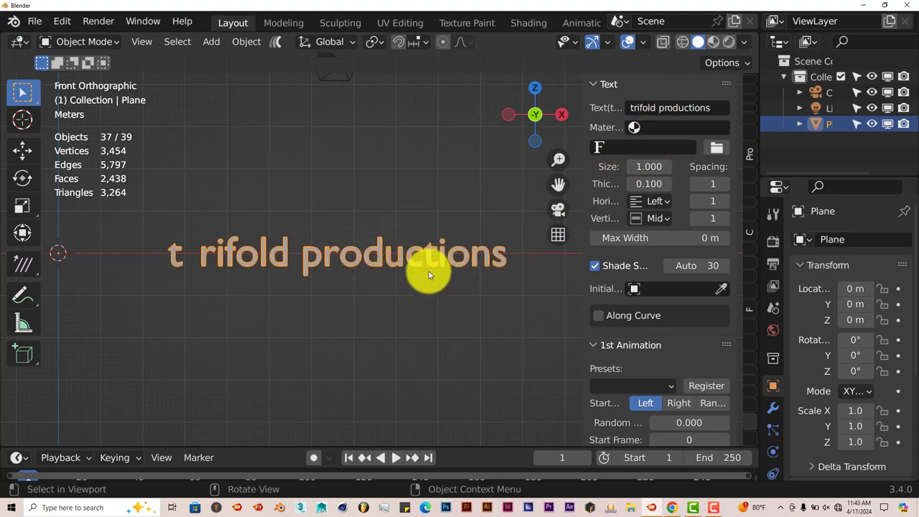
{"action": "left_click", "coordinate": [729, 41]}
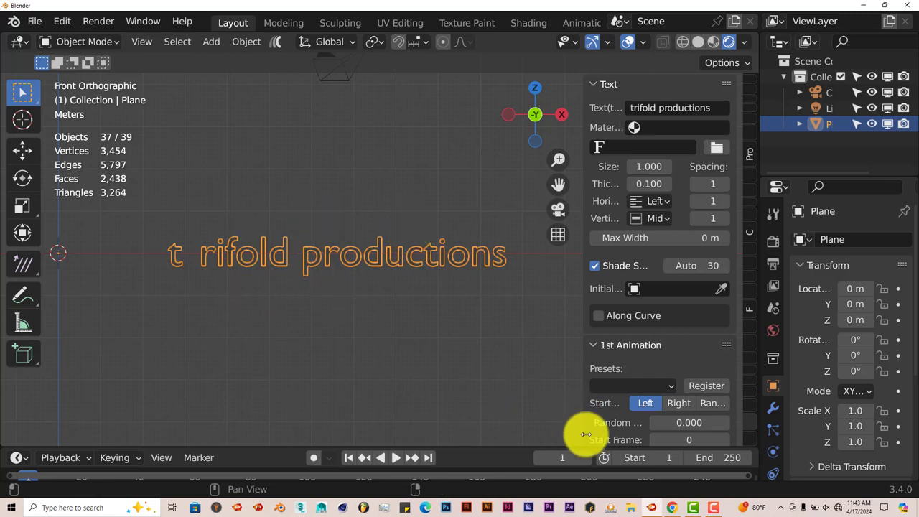
Create a new material for the text named 'text mat'
{"action": "scroll", "coordinate": [774, 405], "scroll_direction": "down", "scroll_amount": 3}
{"action": "scroll", "coordinate": [773, 404], "scroll_direction": "down", "scroll_amount": 1}
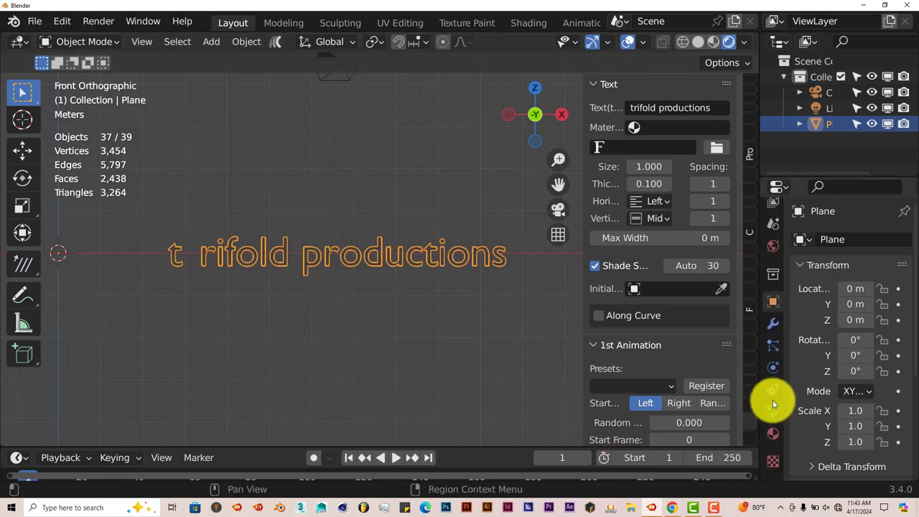
{"action": "left_click", "coordinate": [774, 436]}
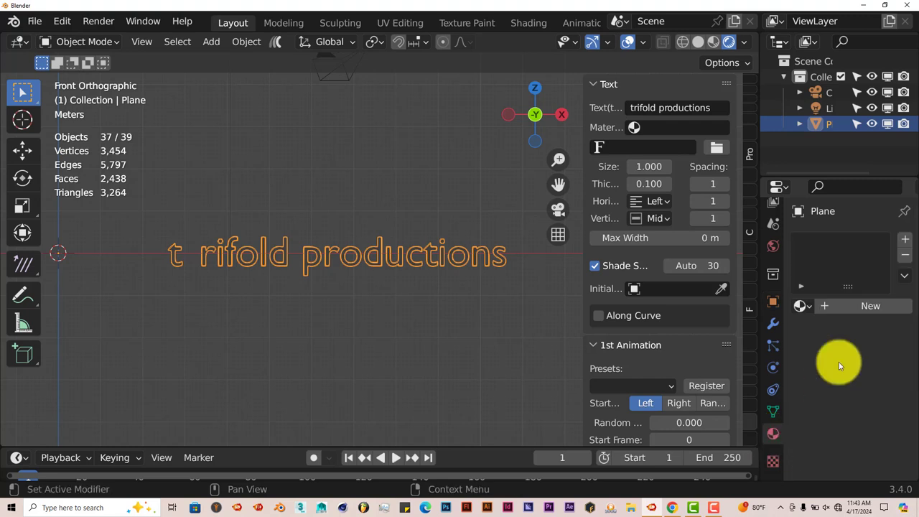
{"action": "left_click", "coordinate": [847, 308]}
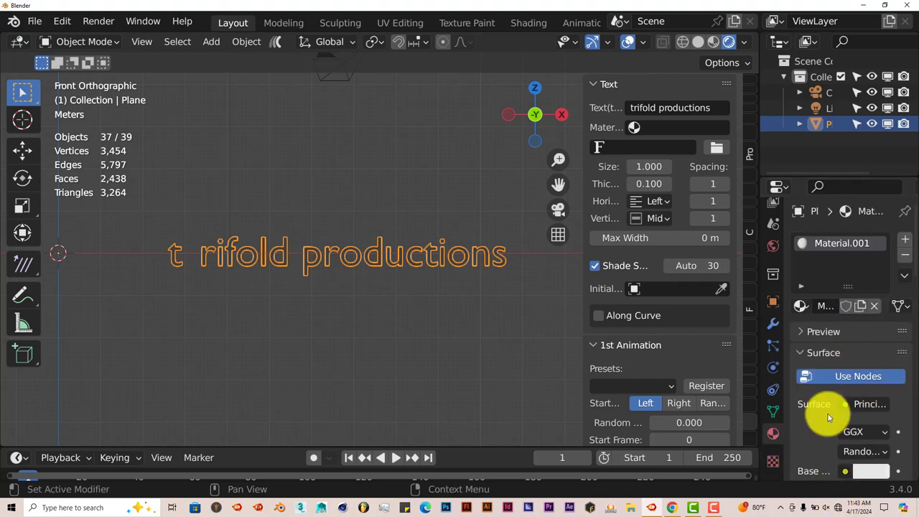
{"action": "double_click", "coordinate": [826, 308]}
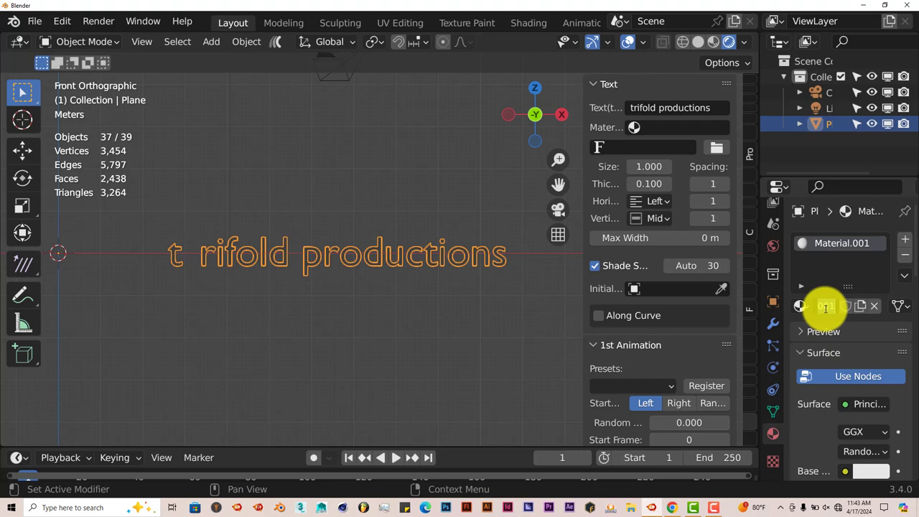
{"action": "type", "text": "text mat"}
{"action": "key", "text": "Return"}
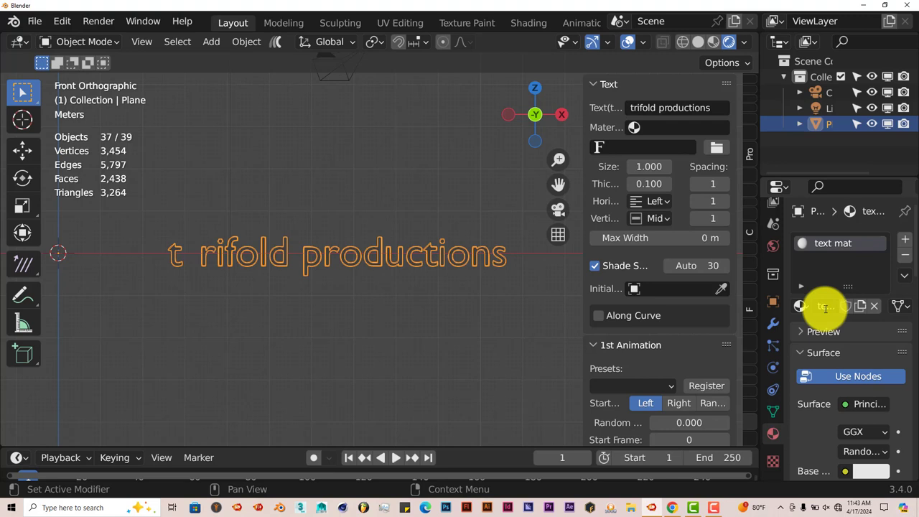
Set the text mat material's base colour to red
{"action": "scroll", "coordinate": [892, 402], "scroll_direction": "down", "scroll_amount": 2}
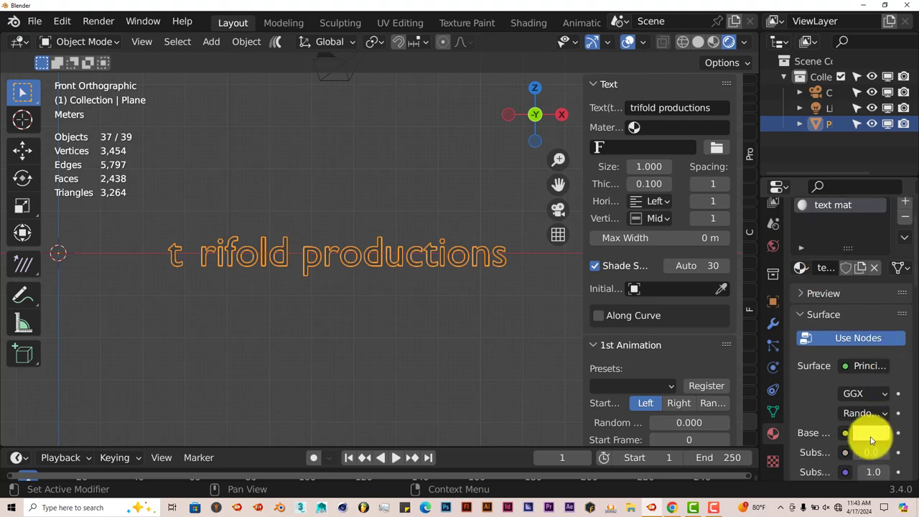
{"action": "left_click", "coordinate": [871, 436]}
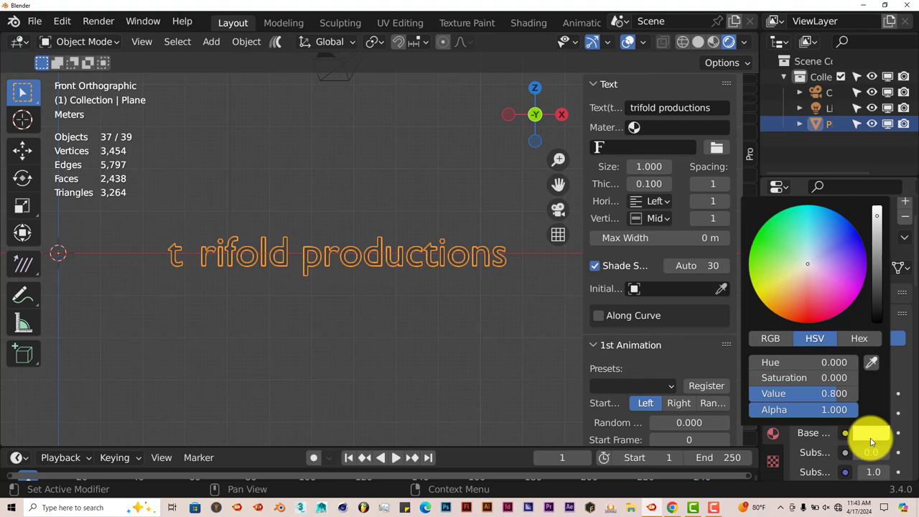
{"action": "left_click", "coordinate": [809, 317]}
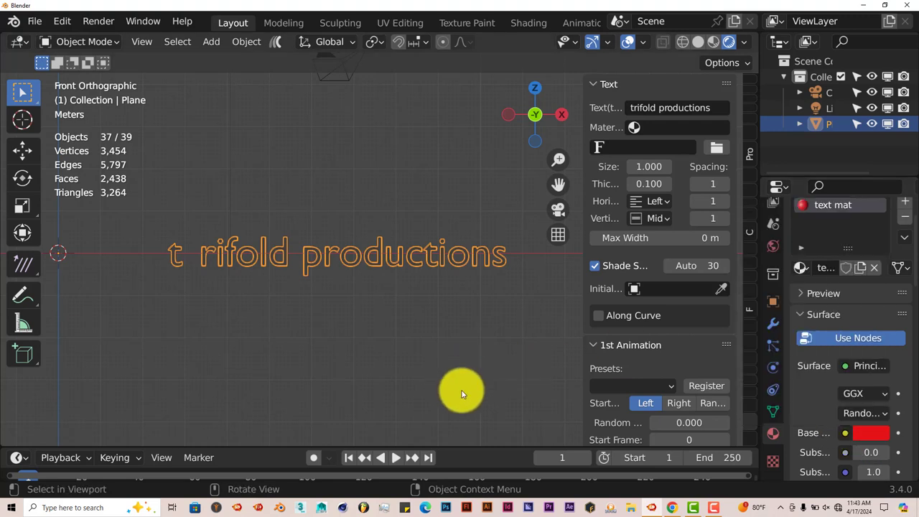
{"action": "scroll", "coordinate": [438, 373], "scroll_direction": "up", "scroll_amount": 5}
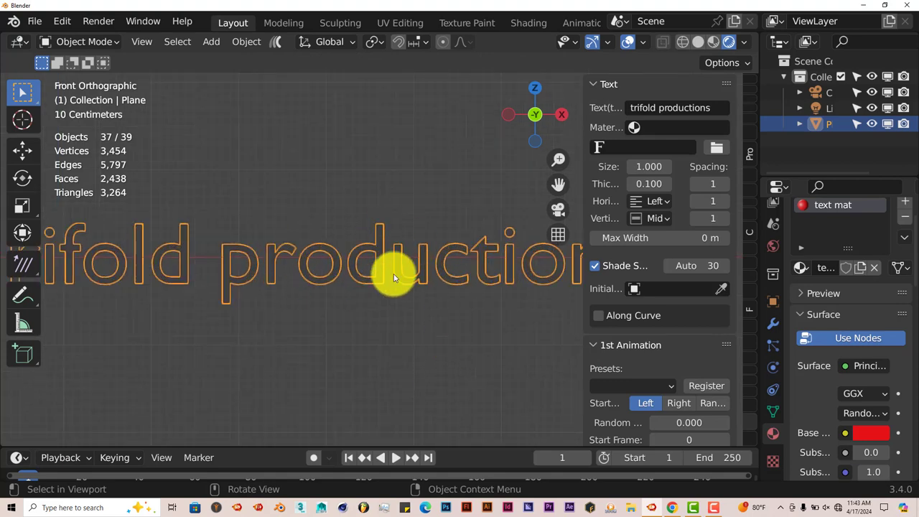
{"action": "scroll", "coordinate": [404, 264], "scroll_direction": "down", "scroll_amount": 1}
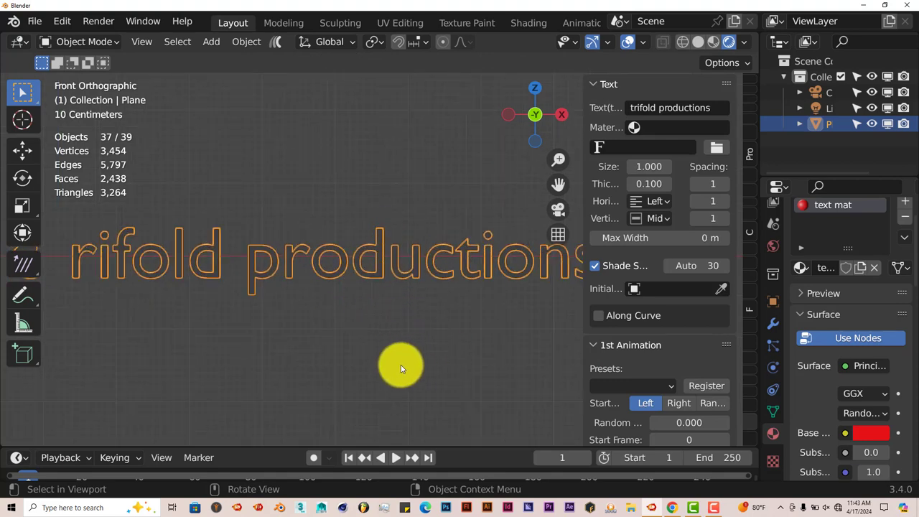
Assign text mat to the text and brighten the world colour to light grey (value 0.613)
{"action": "left_click", "coordinate": [657, 129]}
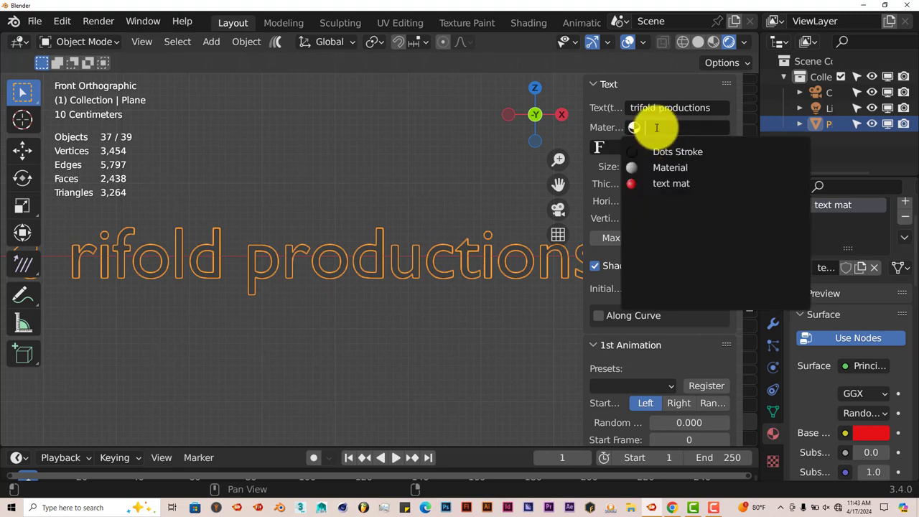
{"action": "left_click", "coordinate": [666, 183]}
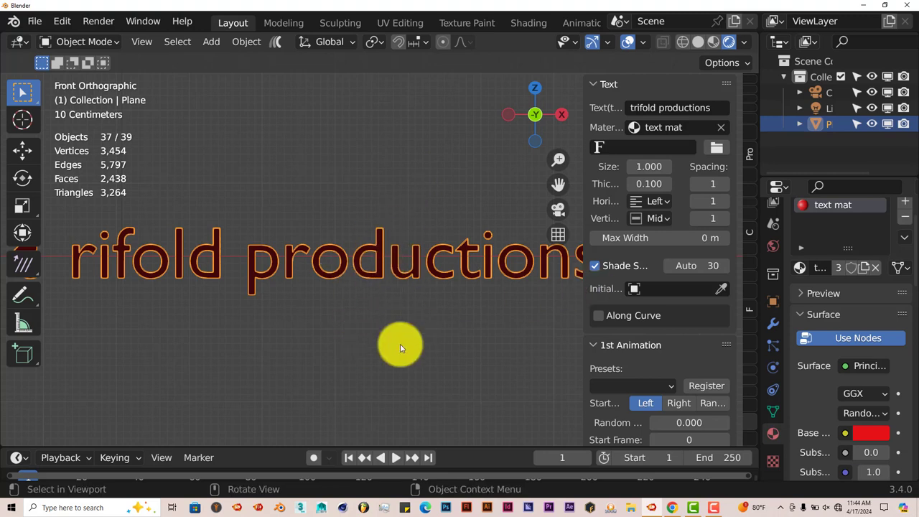
{"action": "left_click", "coordinate": [775, 253]}
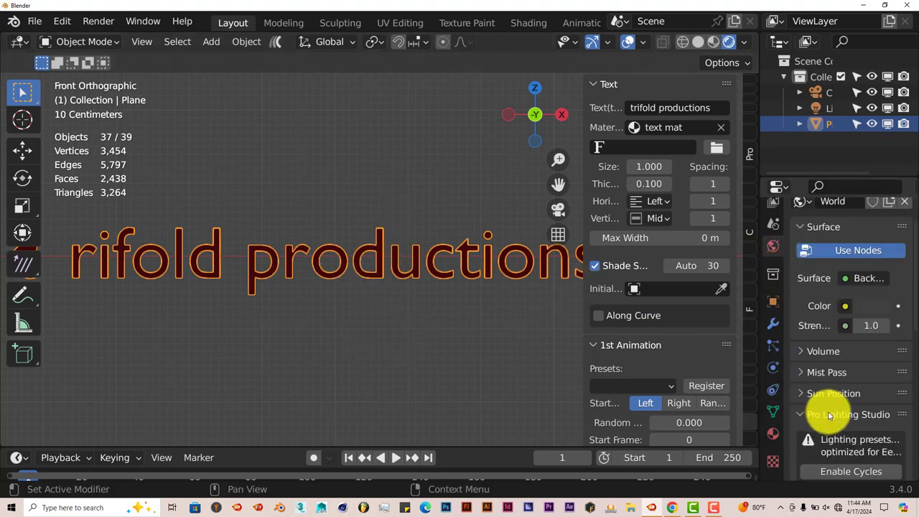
{"action": "left_click", "coordinate": [868, 310]}
{"action": "left_click", "coordinate": [876, 100]}
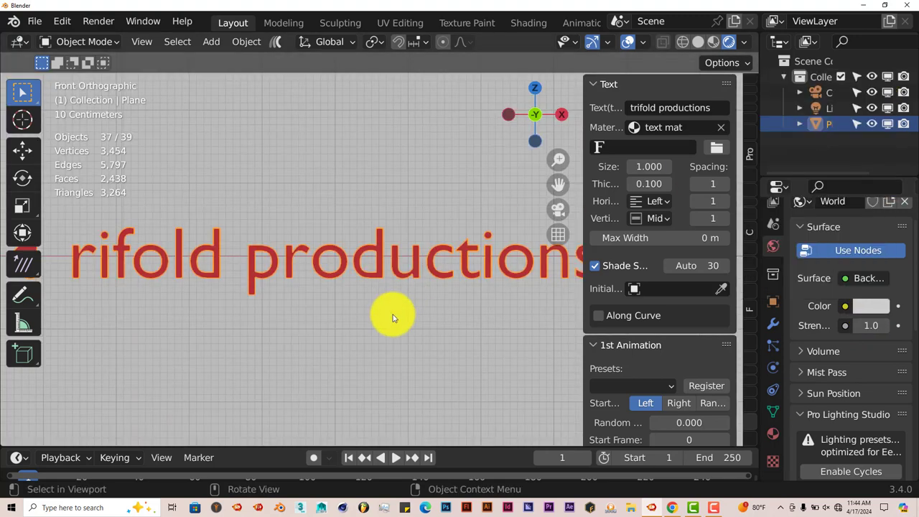
{"action": "scroll", "coordinate": [381, 326], "scroll_direction": "down", "scroll_amount": 2}
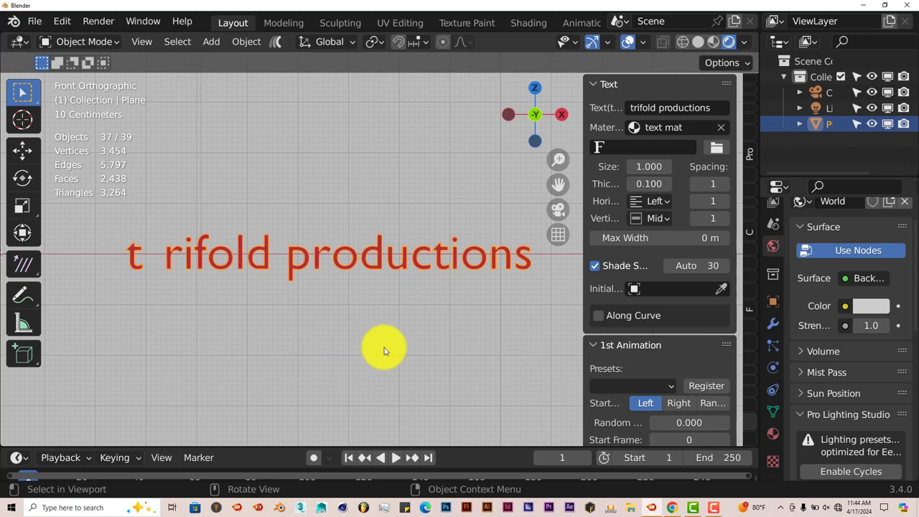
{"action": "left_click_drag", "start_coordinate": [583, 222], "coordinate": [550, 221]}
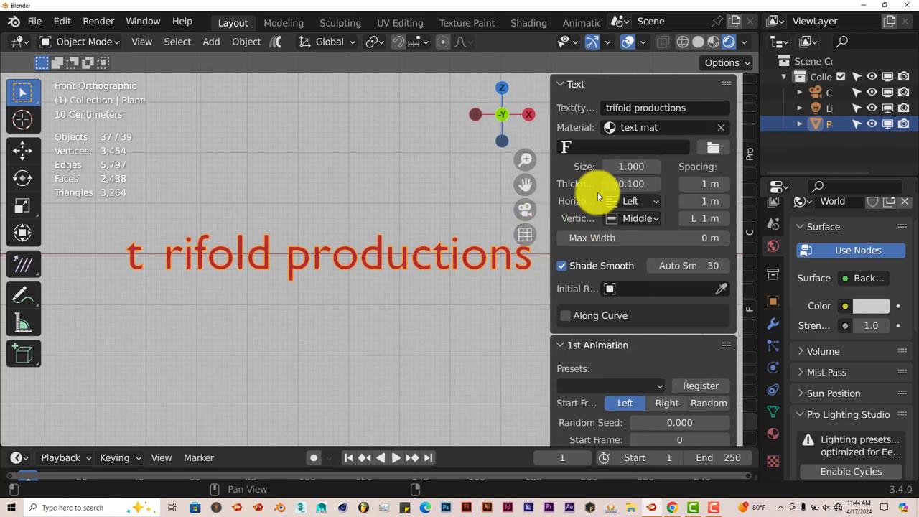
Load Abril Fatface Regular from the Windows Fonts folder as the text's font
{"action": "left_click", "coordinate": [712, 146]}
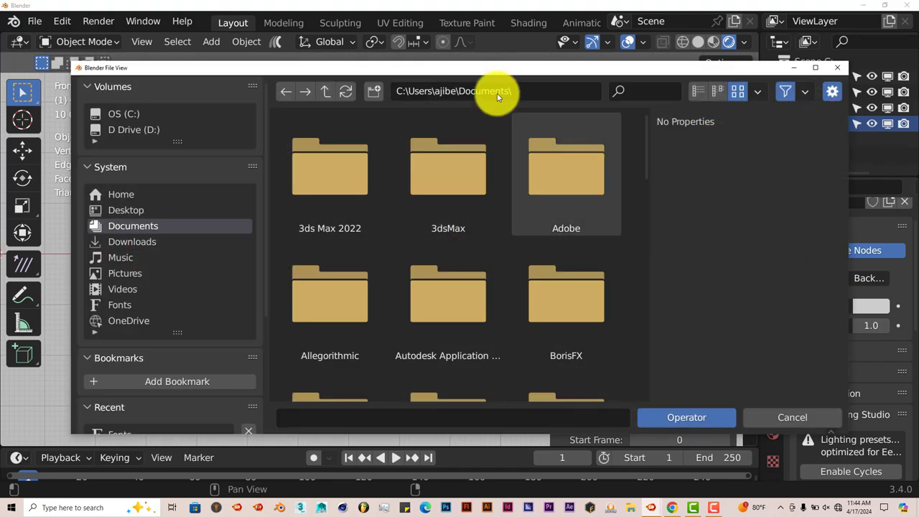
{"action": "left_click", "coordinate": [123, 305]}
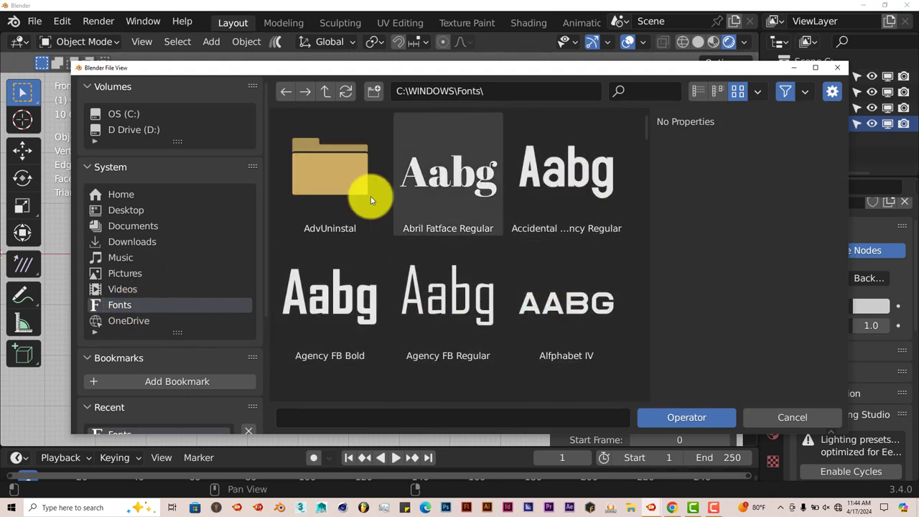
{"action": "left_click", "coordinate": [449, 171]}
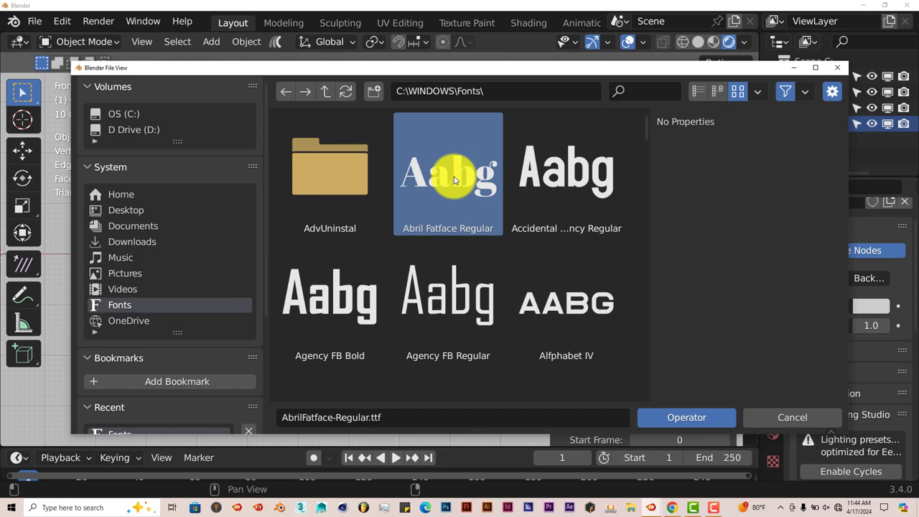
{"action": "left_click", "coordinate": [661, 417]}
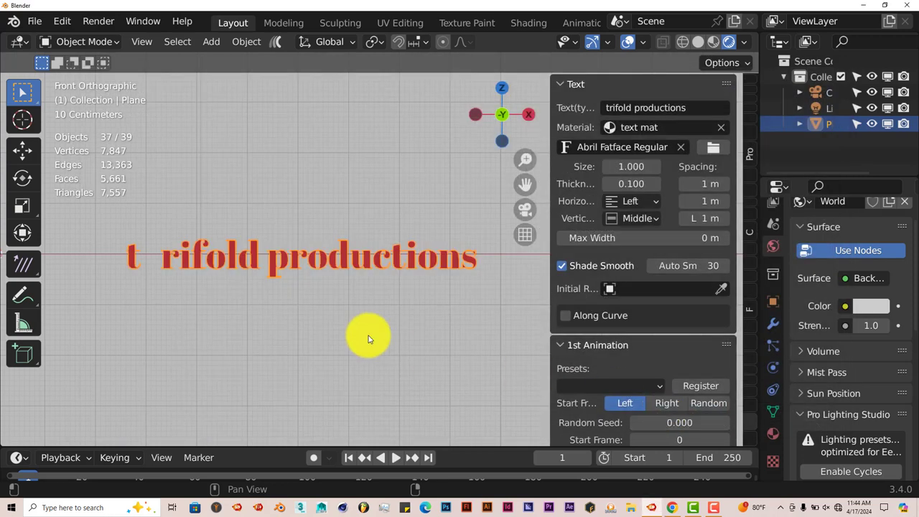
{"action": "scroll", "coordinate": [308, 301], "scroll_direction": "down", "scroll_amount": 1}
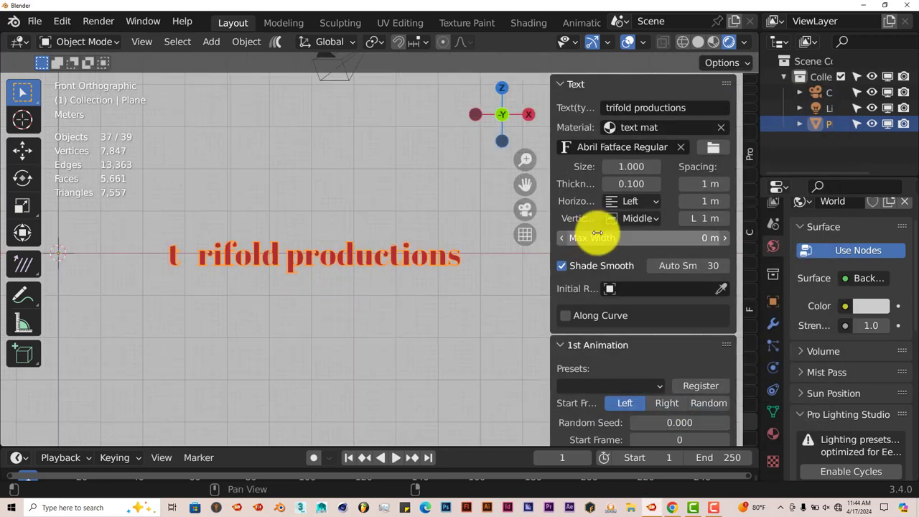
{"action": "left_click_drag", "start_coordinate": [550, 185], "coordinate": [495, 186]}
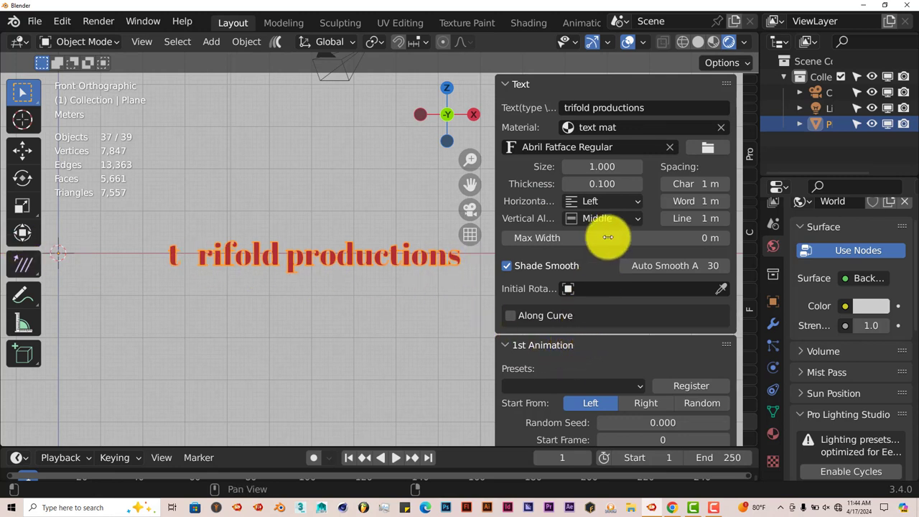
{"action": "left_click", "coordinate": [639, 201]}
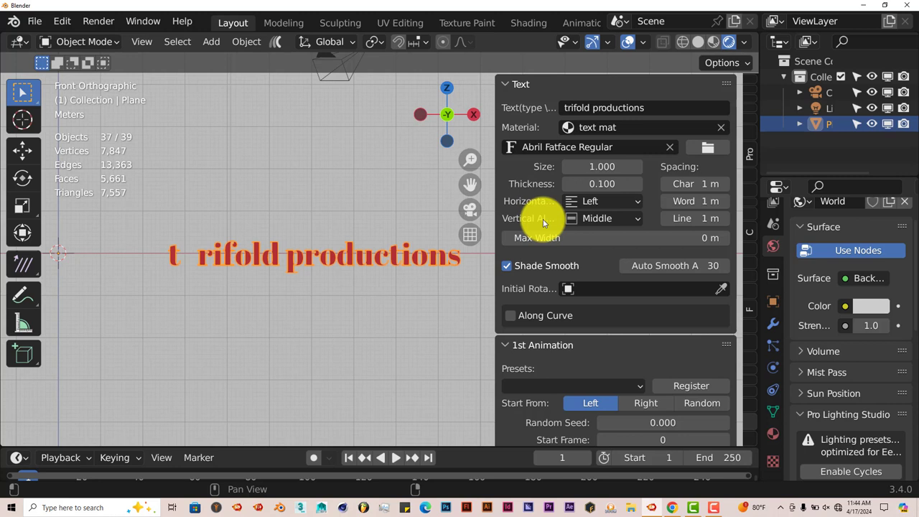
{"action": "left_click", "coordinate": [634, 218]}
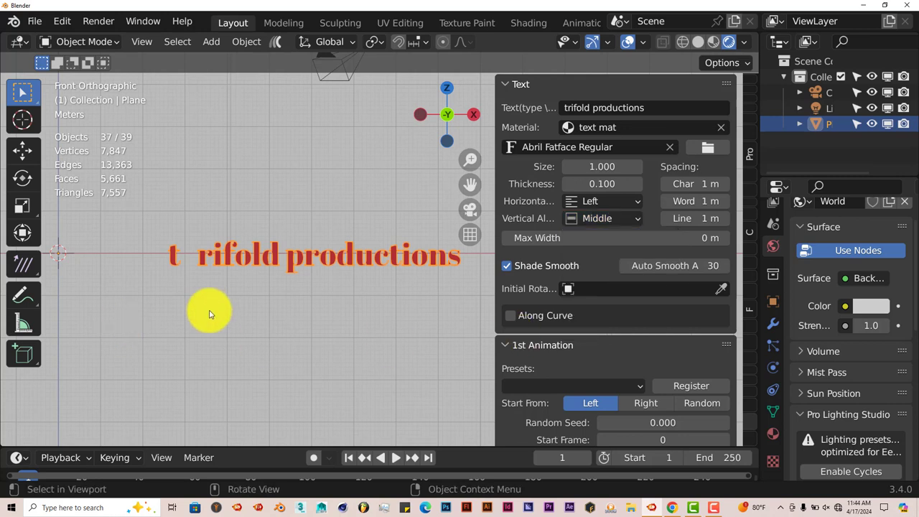
{"action": "left_click_drag", "start_coordinate": [494, 214], "coordinate": [422, 212]}
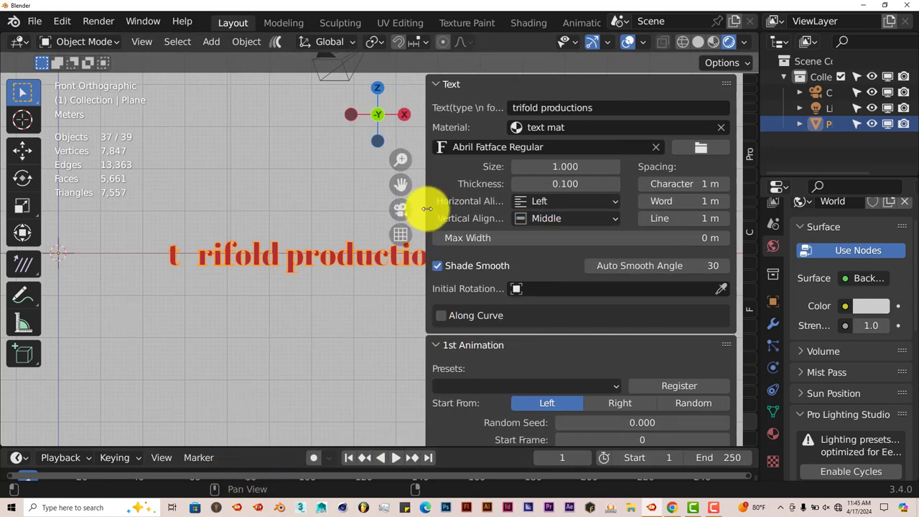
{"action": "left_click_drag", "start_coordinate": [400, 182], "coordinate": [278, 166]}
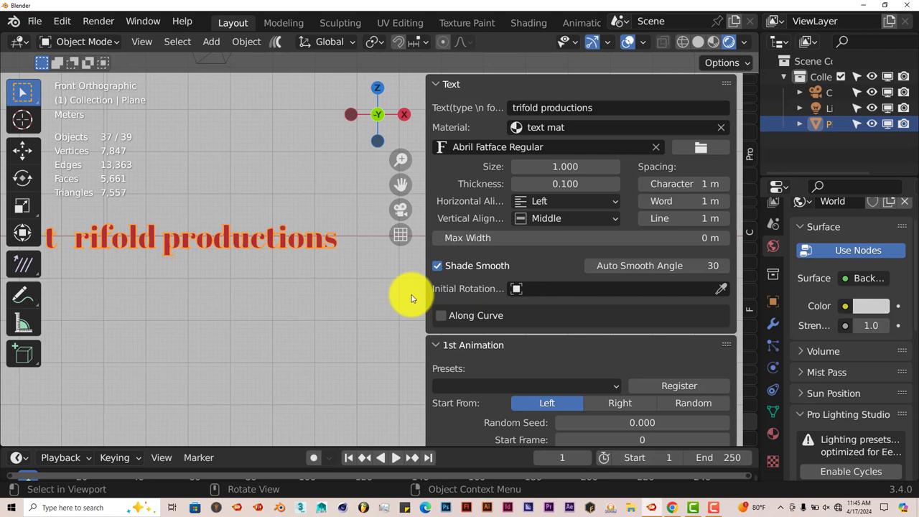
{"action": "left_click_drag", "start_coordinate": [424, 288], "coordinate": [474, 287]}
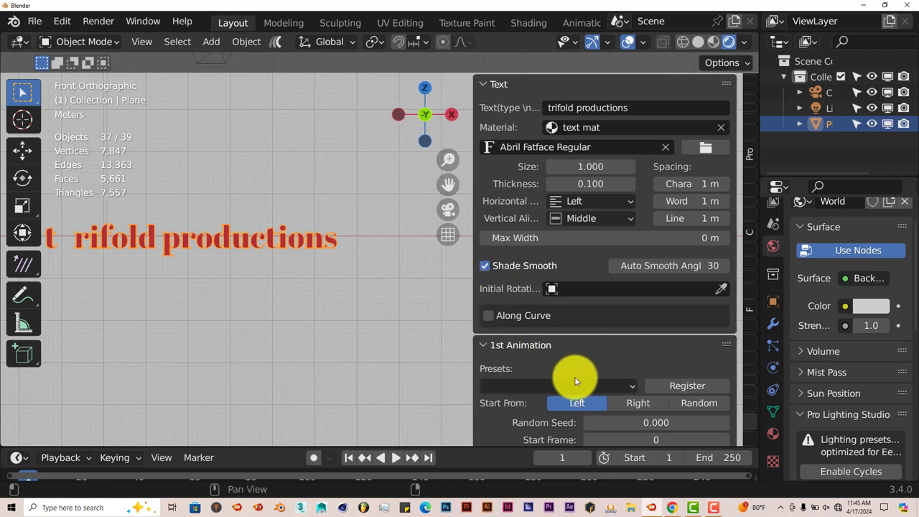
Scroll the sidebar to the 1st Animation's Translate X 3, frames 0–30 settings
{"action": "scroll", "coordinate": [528, 374], "scroll_direction": "down", "scroll_amount": 3}
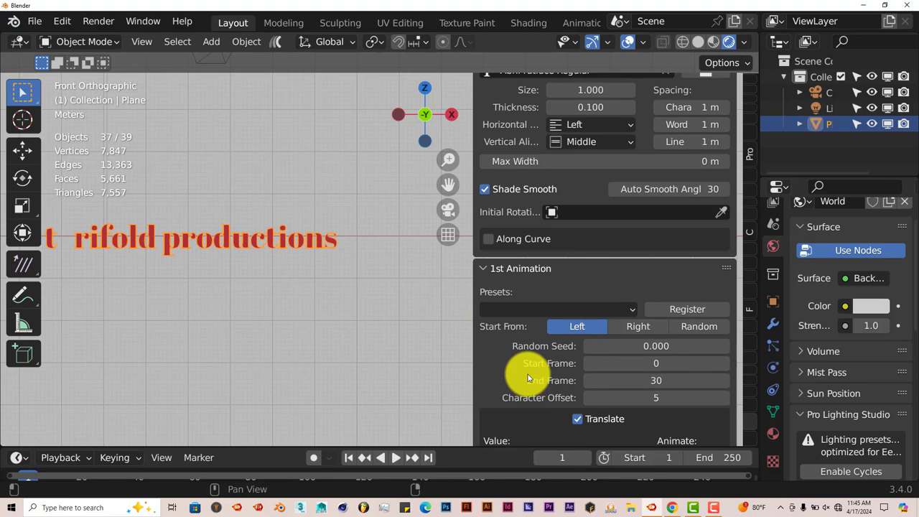
{"action": "scroll", "coordinate": [528, 374], "scroll_direction": "down", "scroll_amount": 4}
{"action": "scroll", "coordinate": [528, 374], "scroll_direction": "down", "scroll_amount": 5}
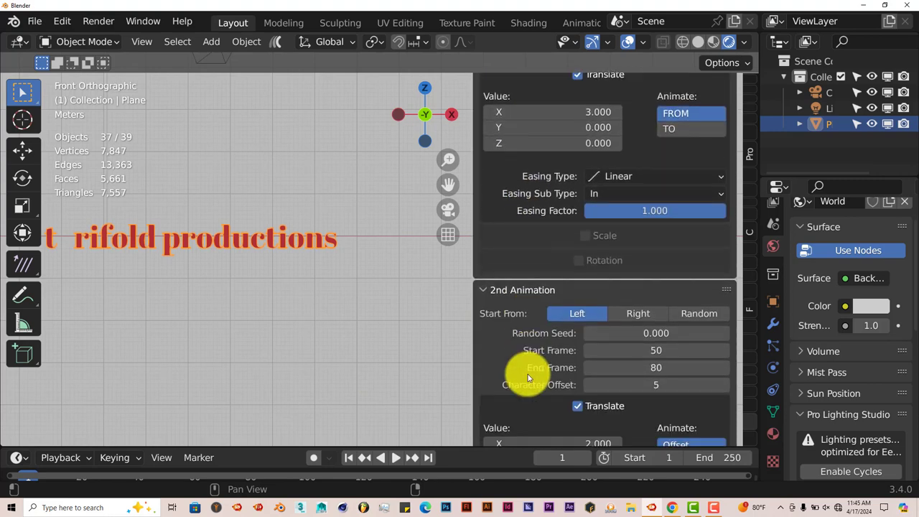
{"action": "scroll", "coordinate": [528, 374], "scroll_direction": "up", "scroll_amount": 7}
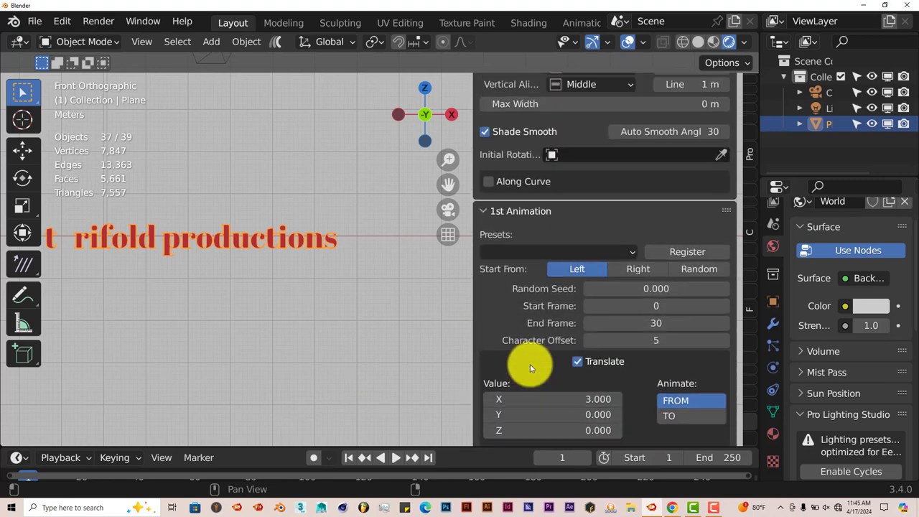
{"action": "scroll", "coordinate": [530, 368], "scroll_direction": "up", "scroll_amount": 2}
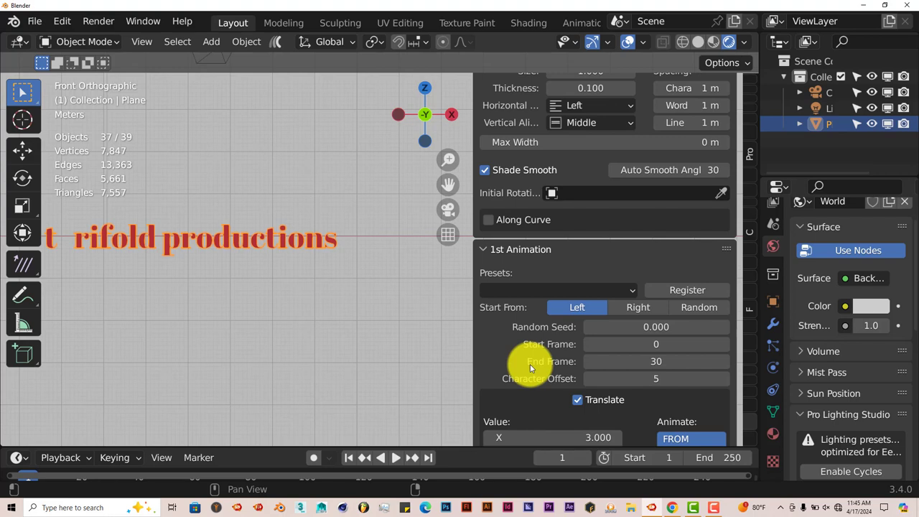
{"action": "scroll", "coordinate": [548, 433], "scroll_direction": "down", "scroll_amount": 10}
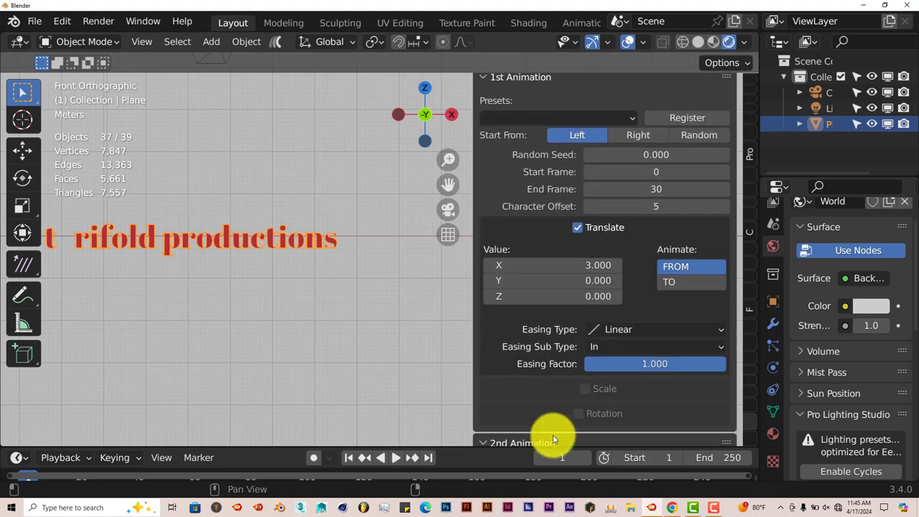
{"action": "scroll", "coordinate": [550, 430], "scroll_direction": "up", "scroll_amount": 3}
{"action": "scroll", "coordinate": [548, 428], "scroll_direction": "up", "scroll_amount": 5}
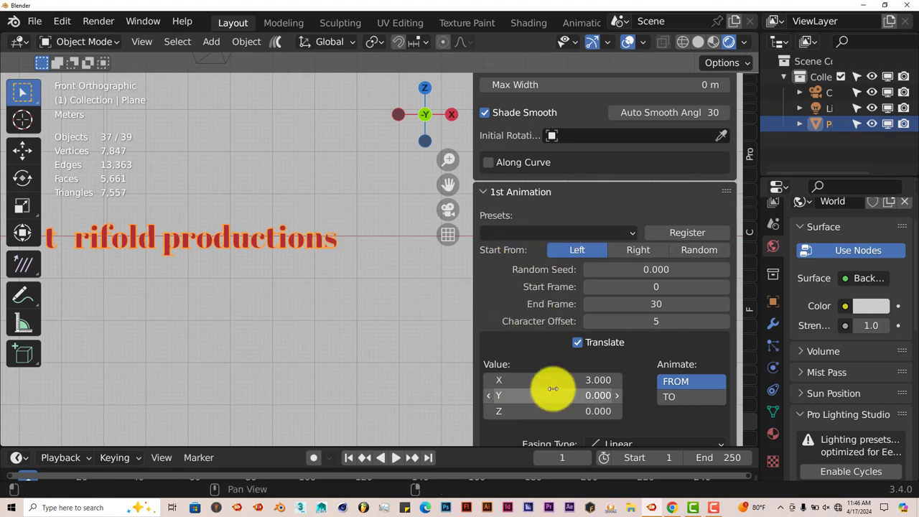
Apply the Drop preset to the first animation and bring the camera and text into view
{"action": "left_click", "coordinate": [626, 234]}
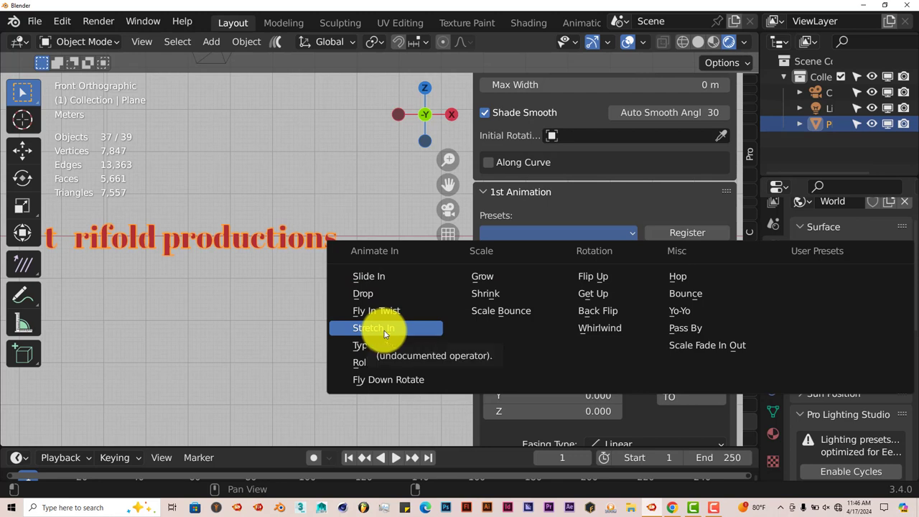
{"action": "left_click", "coordinate": [384, 294]}
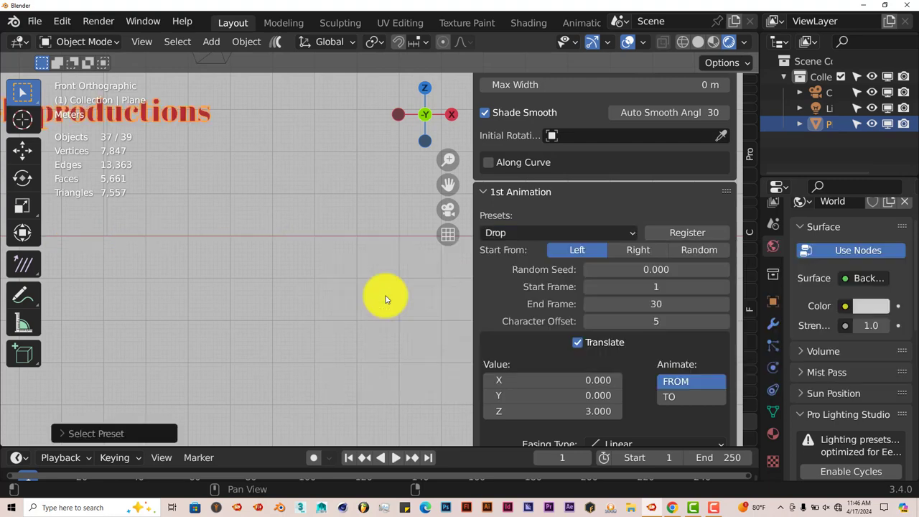
{"action": "scroll", "coordinate": [392, 307], "scroll_direction": "down", "scroll_amount": 3}
{"action": "left_click_drag", "start_coordinate": [447, 185], "coordinate": [365, 206]}
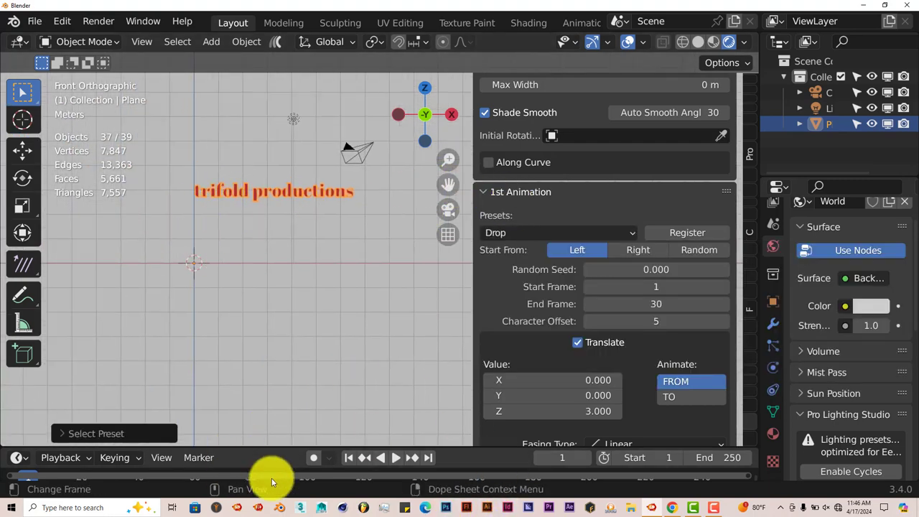
Play the animation to preview the drop, stop it, and return to the first frame
{"action": "left_click", "coordinate": [395, 458]}
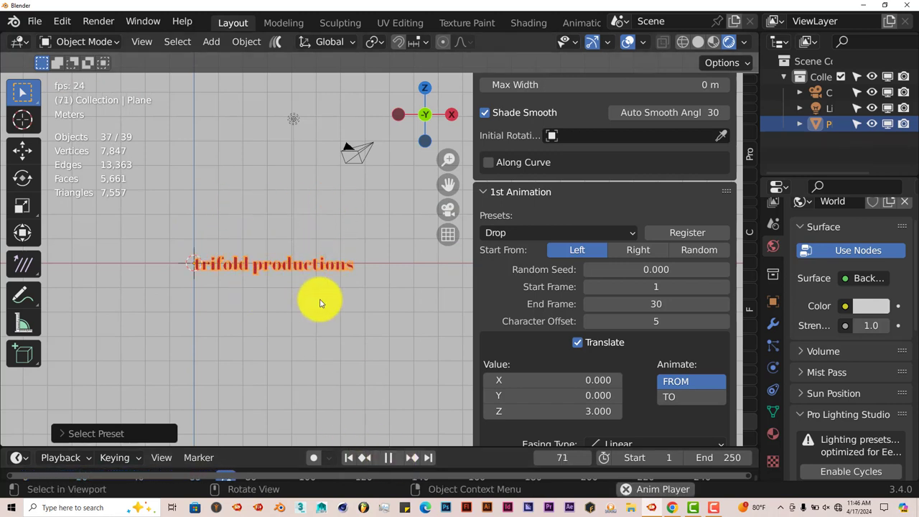
{"action": "left_click", "coordinate": [388, 457]}
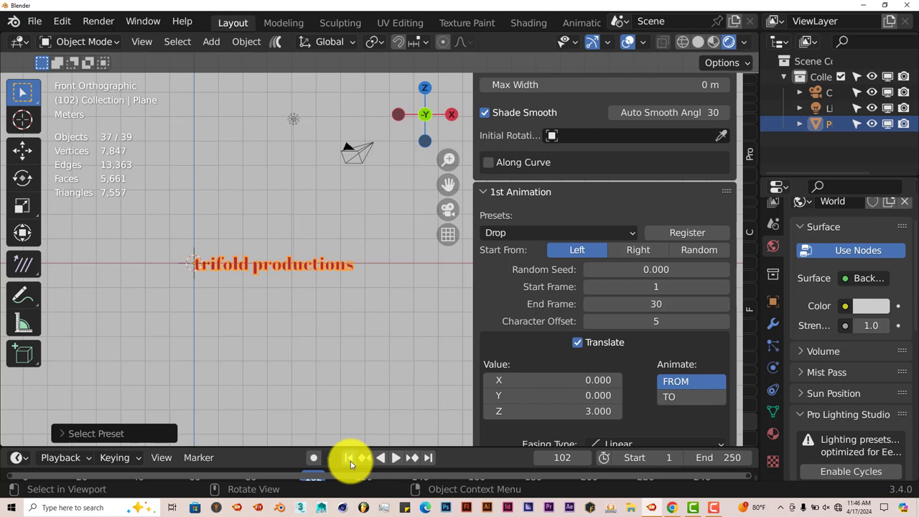
{"action": "left_click", "coordinate": [349, 458]}
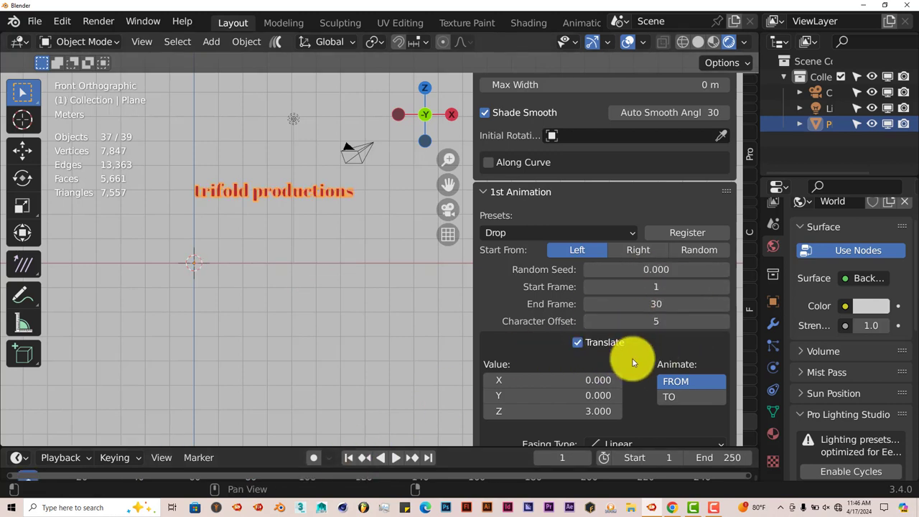
Enable Rotation in the 2nd Animation: 360° around Y over frames 40–70
{"action": "scroll", "coordinate": [631, 376], "scroll_direction": "down", "scroll_amount": 5}
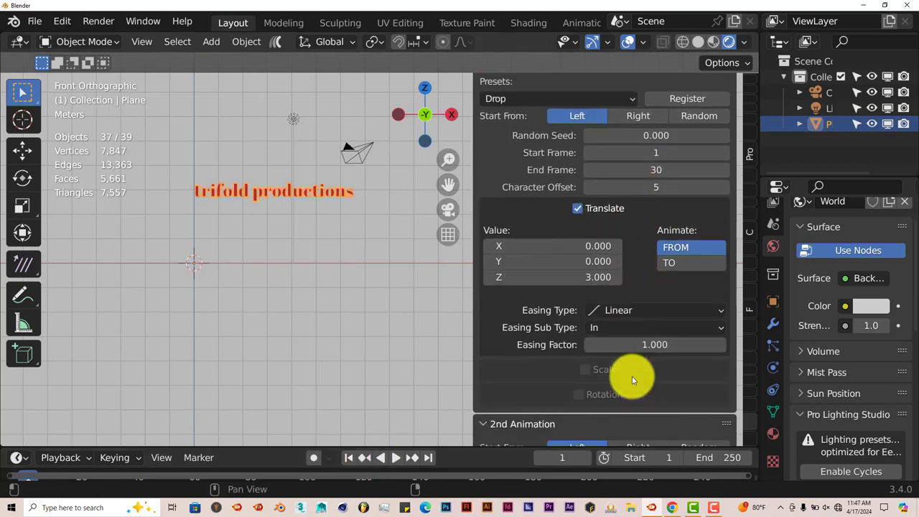
{"action": "scroll", "coordinate": [632, 376], "scroll_direction": "down", "scroll_amount": 4}
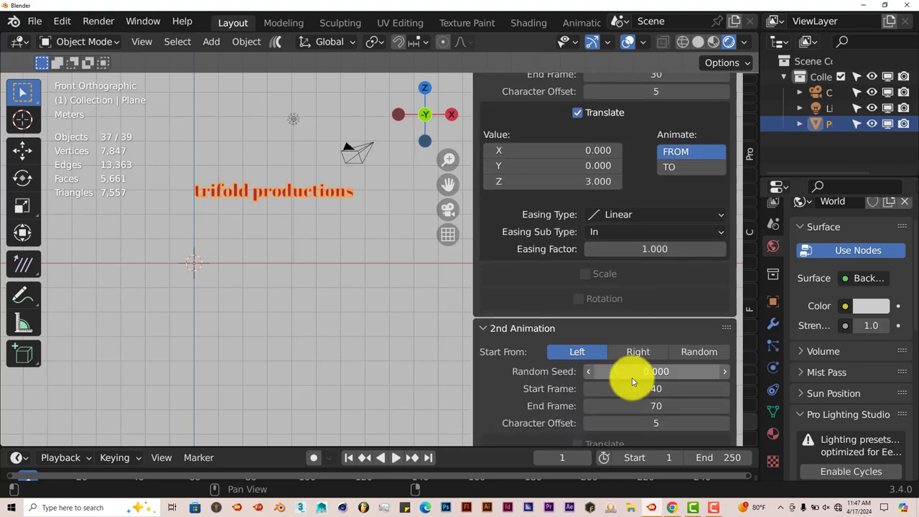
{"action": "scroll", "coordinate": [631, 378], "scroll_direction": "up", "scroll_amount": 3}
{"action": "scroll", "coordinate": [589, 326], "scroll_direction": "up", "scroll_amount": 3}
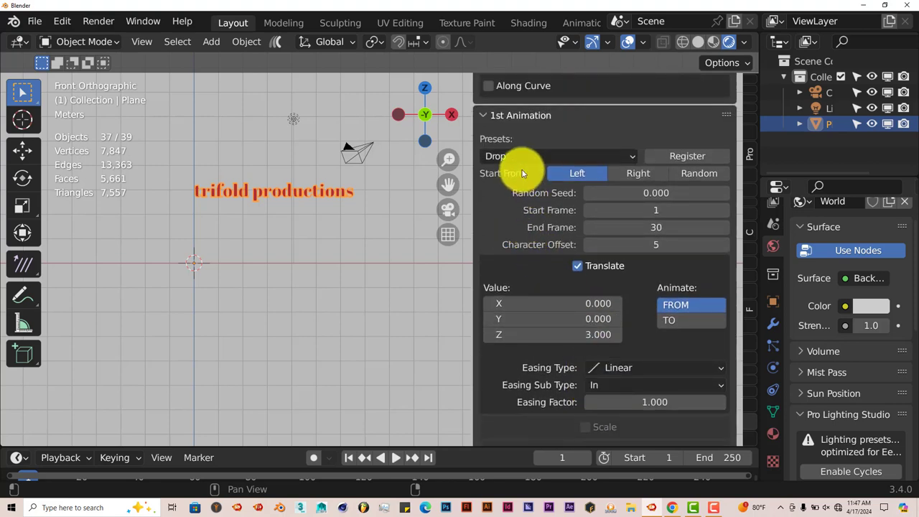
{"action": "scroll", "coordinate": [545, 330], "scroll_direction": "down", "scroll_amount": 6}
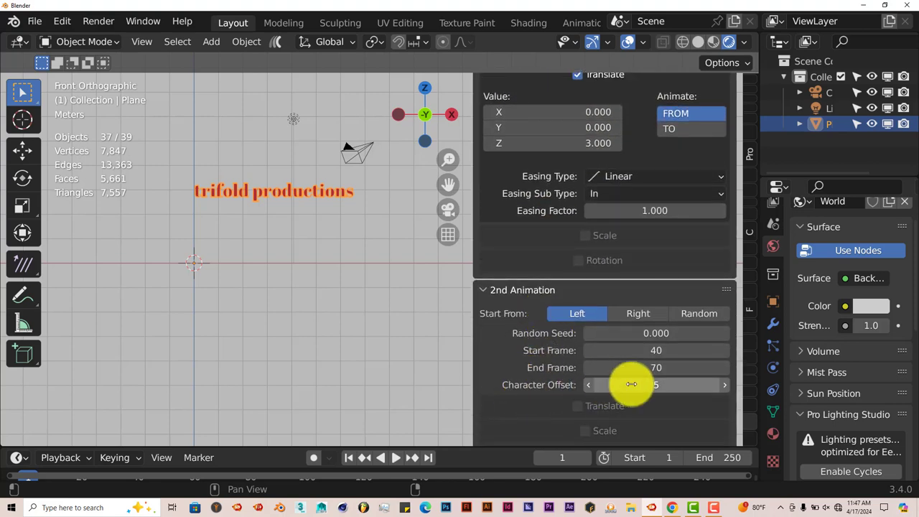
{"action": "scroll", "coordinate": [628, 384], "scroll_direction": "down", "scroll_amount": 2}
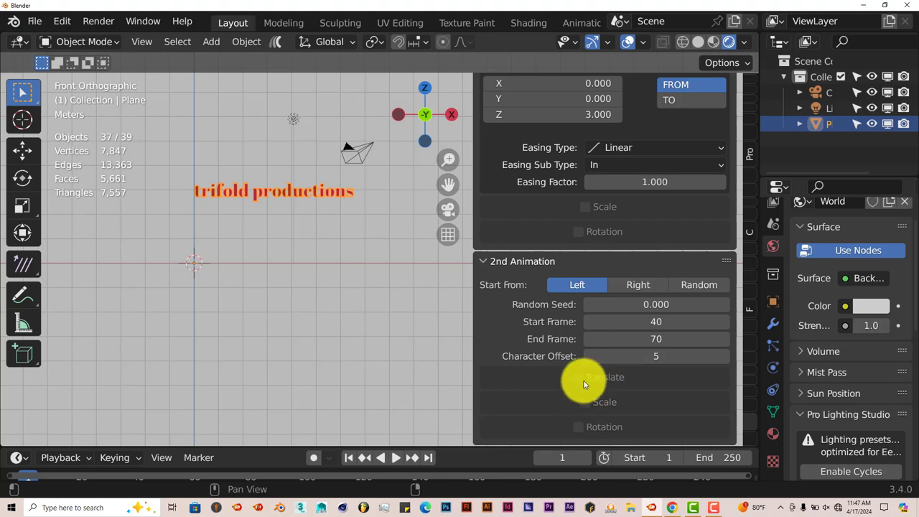
{"action": "left_click", "coordinate": [578, 428]}
{"action": "scroll", "coordinate": [615, 424], "scroll_direction": "down", "scroll_amount": 4}
{"action": "scroll", "coordinate": [641, 325], "scroll_direction": "down", "scroll_amount": 1}
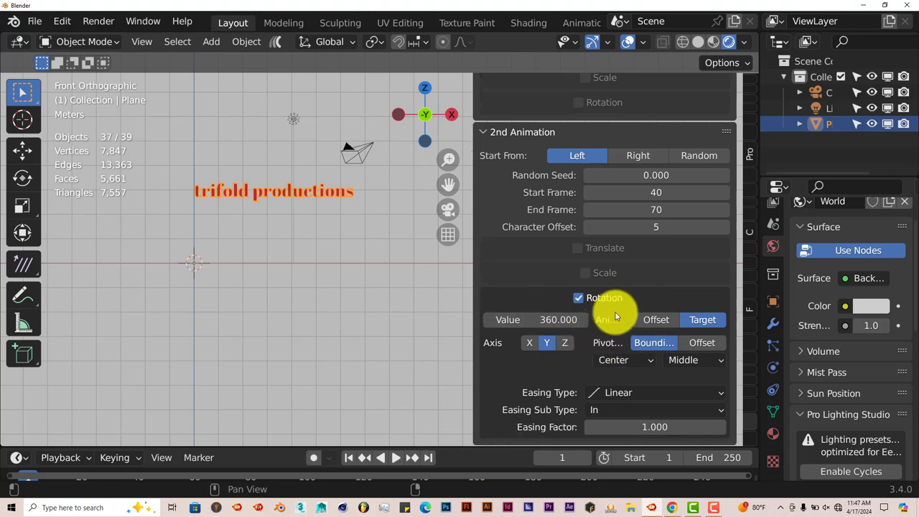
Play the animation to preview the spin, stop it, and return to the first frame
{"action": "left_click", "coordinate": [393, 458]}
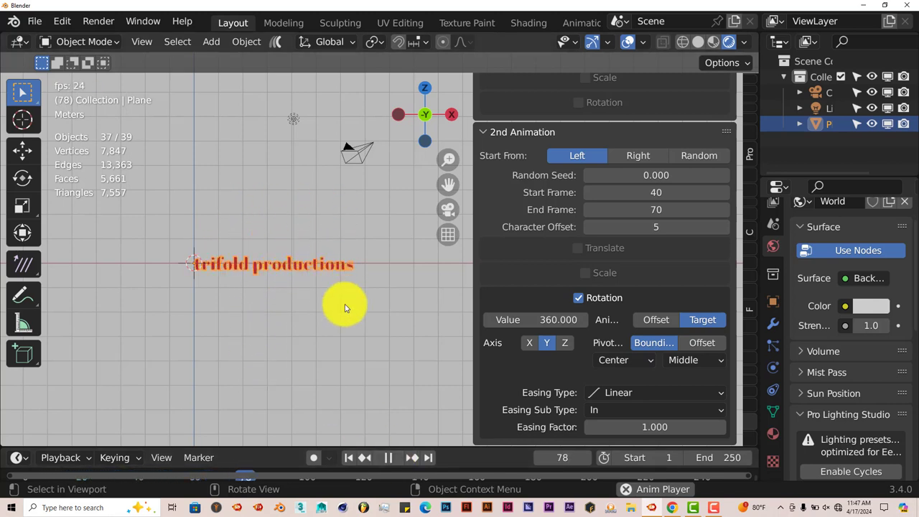
{"action": "scroll", "coordinate": [347, 326], "scroll_direction": "up", "scroll_amount": 2}
{"action": "left_click", "coordinate": [388, 457]}
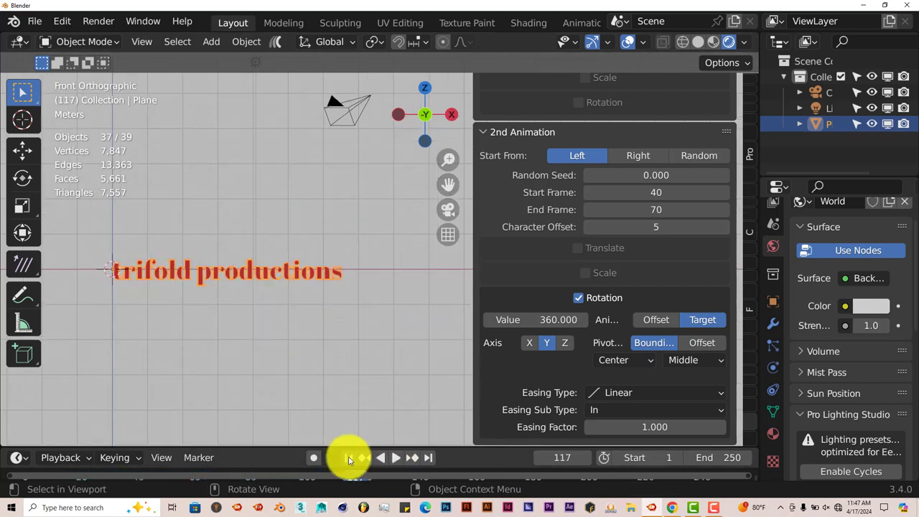
{"action": "left_click", "coordinate": [349, 457]}
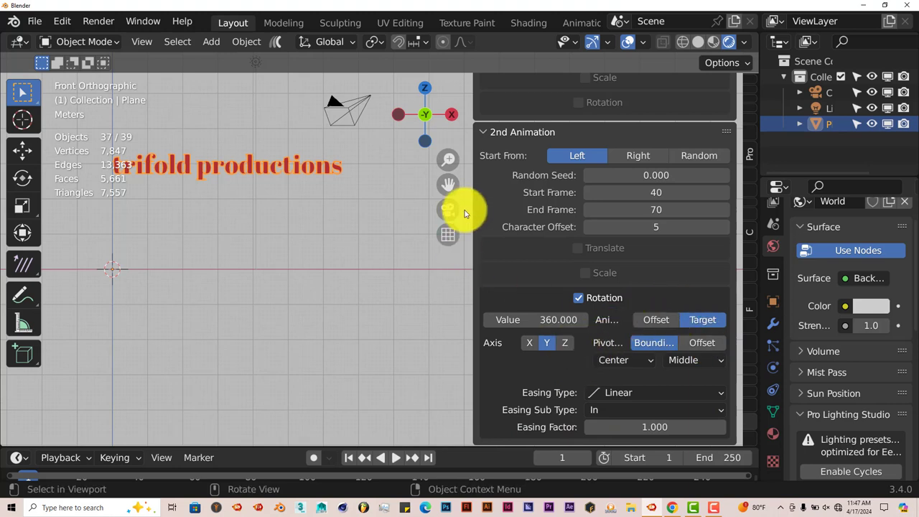
Pan and zoom the Front Orthographic view until the 'trifold productions' text is large and centred
{"action": "left_click_drag", "start_coordinate": [446, 179], "coordinate": [480, 234]}
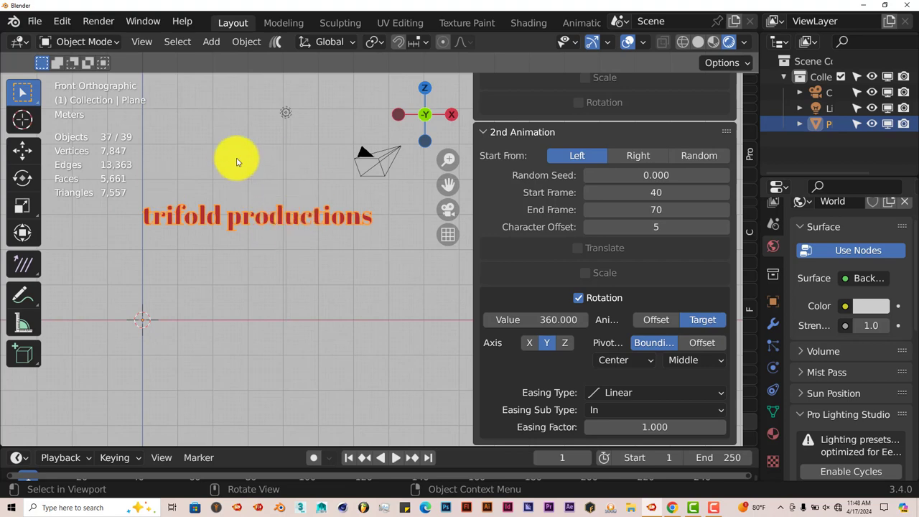
{"action": "scroll", "coordinate": [402, 230], "scroll_direction": "up", "scroll_amount": 2}
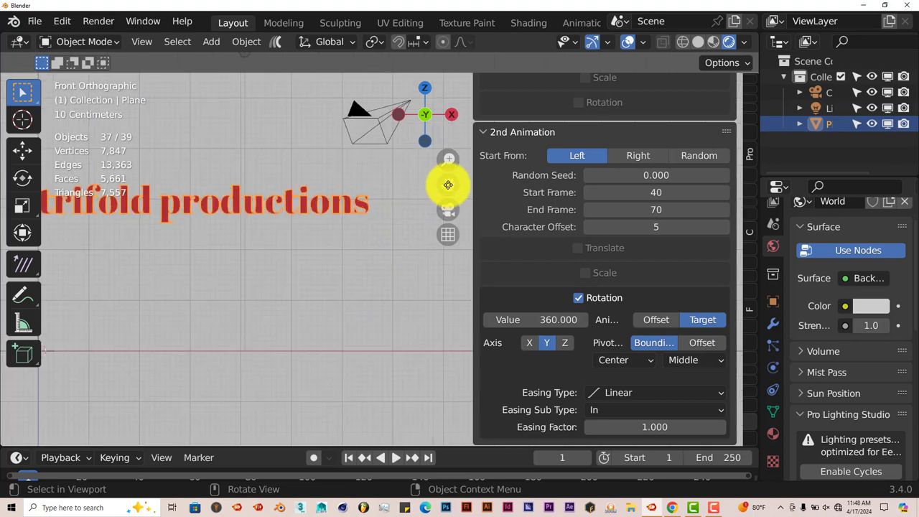
{"action": "middle_click_drag", "start_coordinate": [448, 185], "coordinate": [495, 215], "text": "shift"}
{"action": "left_click_drag", "start_coordinate": [496, 215], "coordinate": [494, 216]}
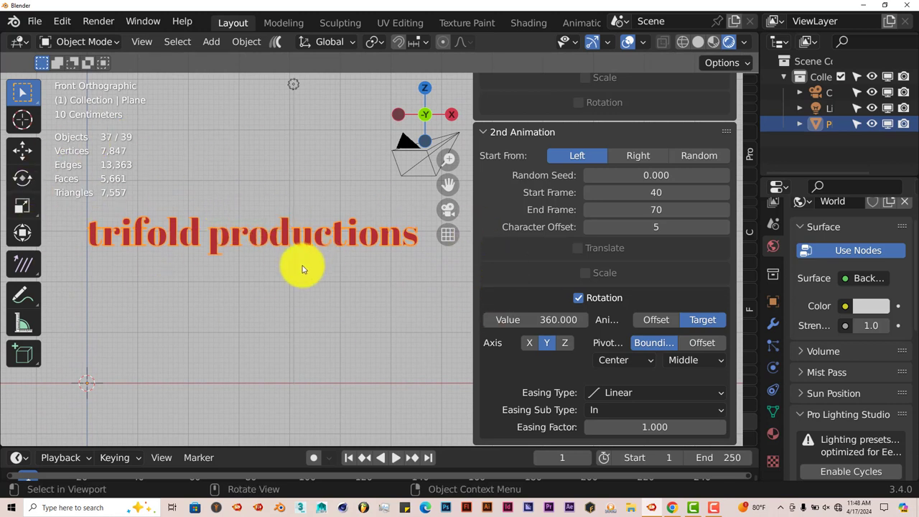
Align the active camera to the current front view, then select the camera
{"action": "left_click", "coordinate": [143, 47]}
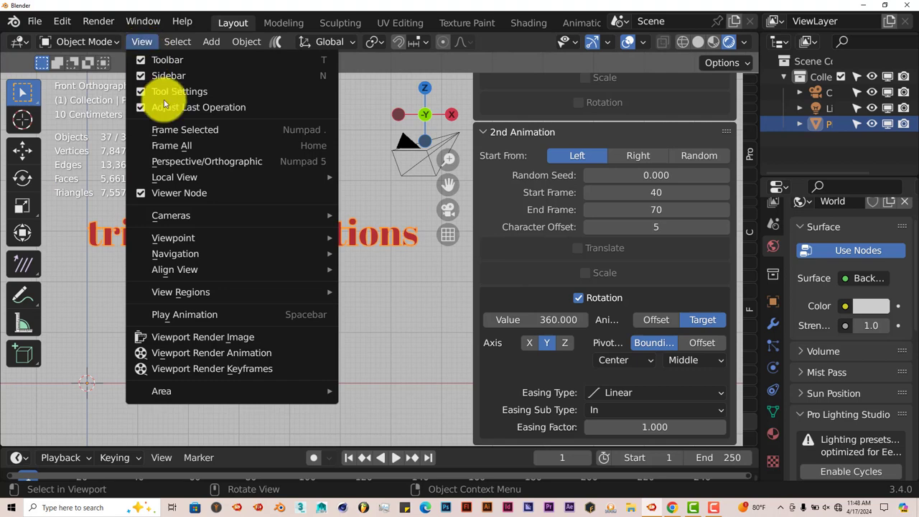
{"action": "mouse_move", "coordinate": [206, 272]}
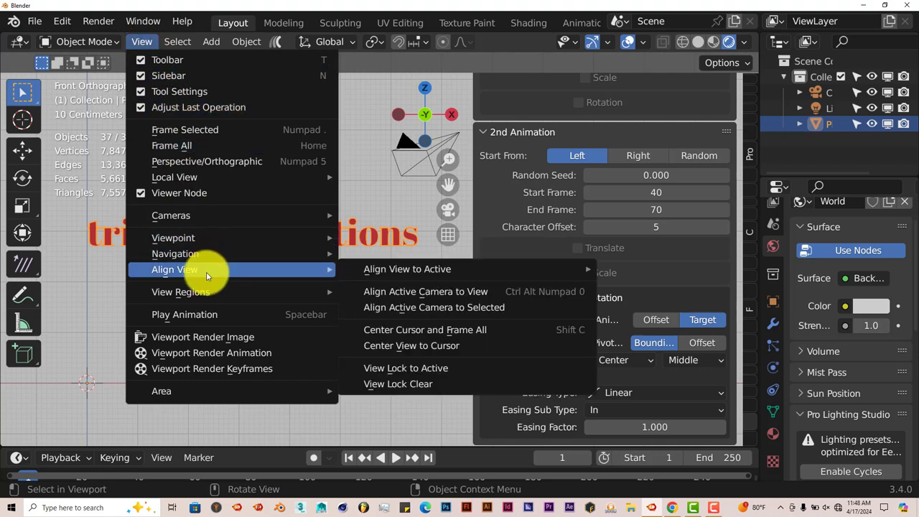
{"action": "left_click", "coordinate": [381, 293]}
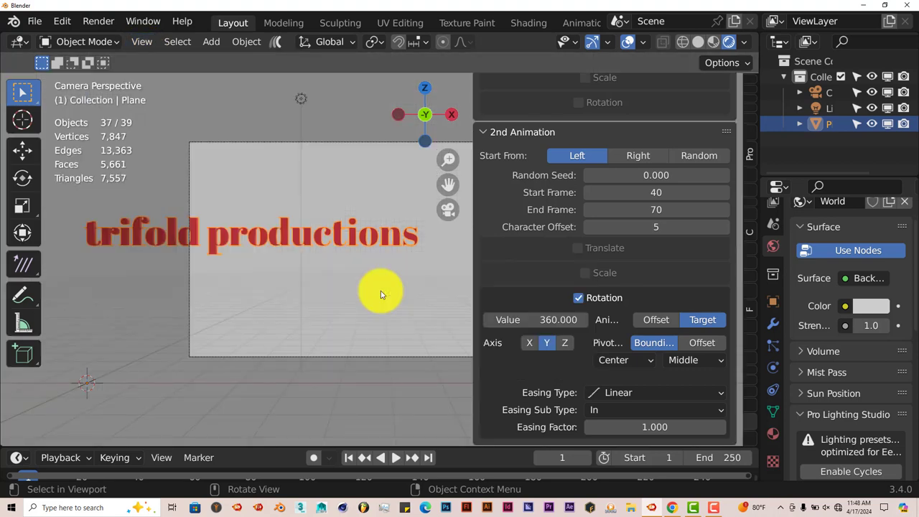
{"action": "scroll", "coordinate": [314, 280], "scroll_direction": "down", "scroll_amount": 4}
{"action": "left_click", "coordinate": [366, 302]}
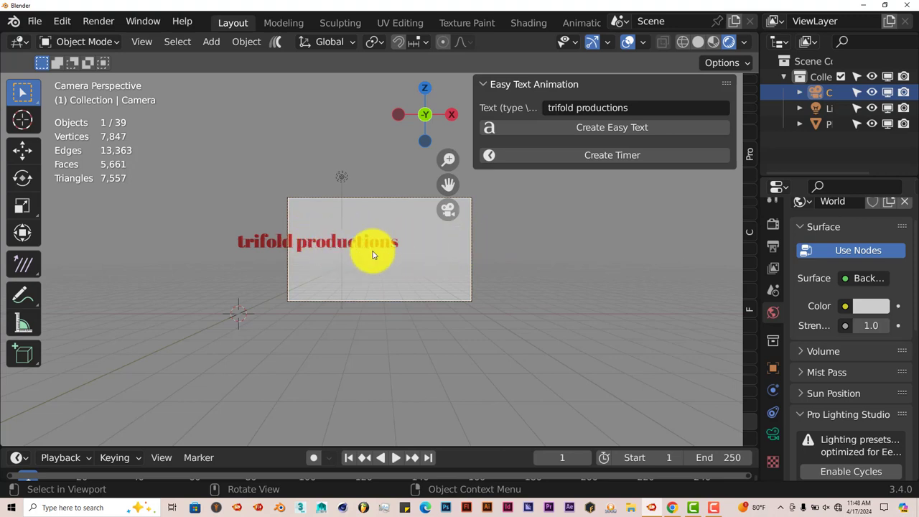
Slide the camera along the X axis so the 'trifold productions' text sits centred in frame
{"action": "key", "text": "g"}
{"action": "key", "text": "x"}
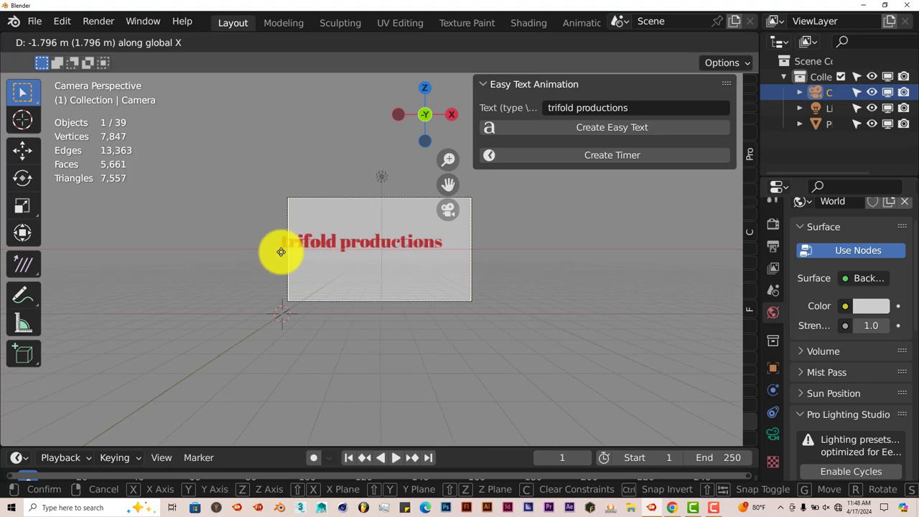
{"action": "left_click", "coordinate": [264, 250]}
{"action": "scroll", "coordinate": [383, 279], "scroll_direction": "up", "scroll_amount": 3}
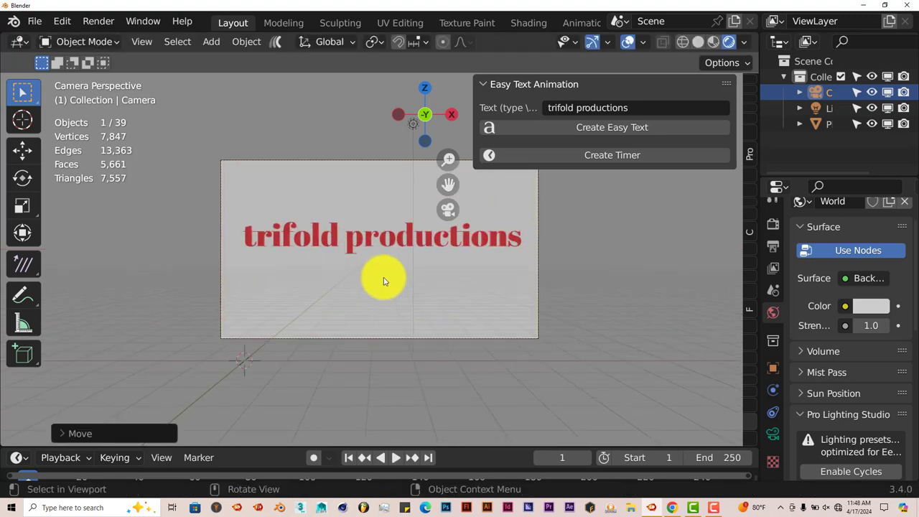